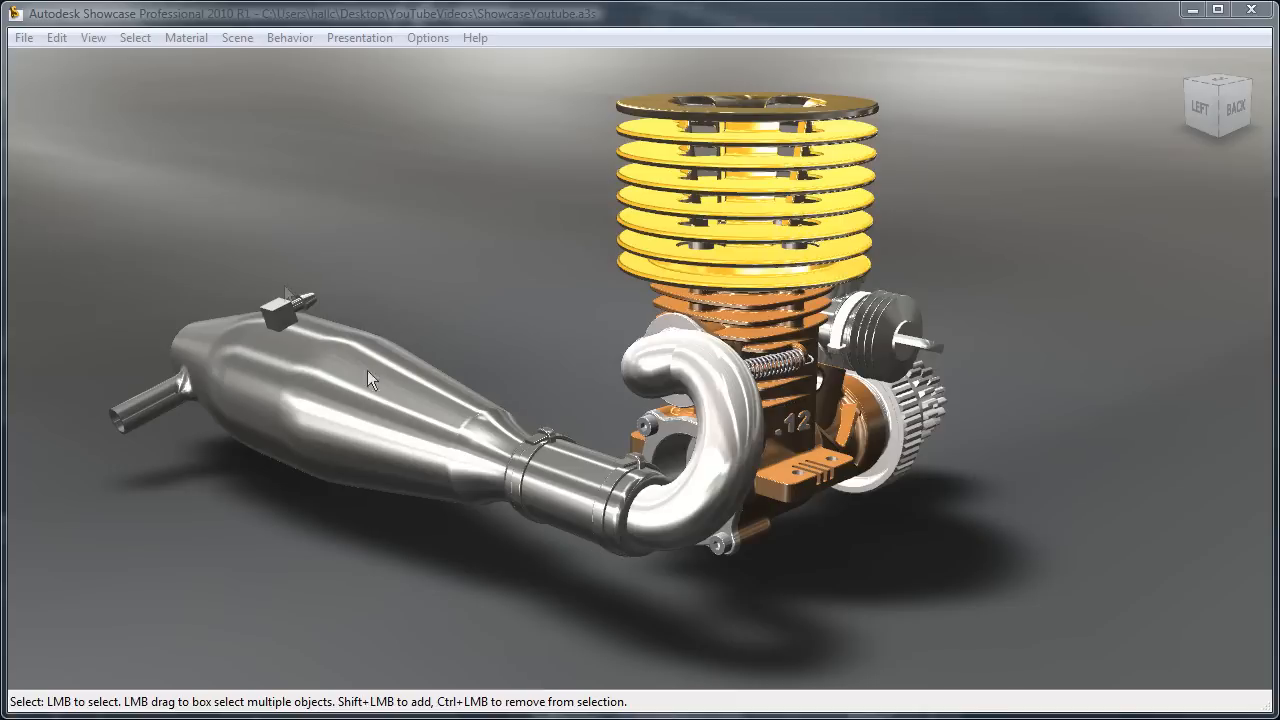
Step: Show the scene's materials and the material libraries, and select all objects that use the Black material
{"action": "left_click", "coordinate": [186, 38]}
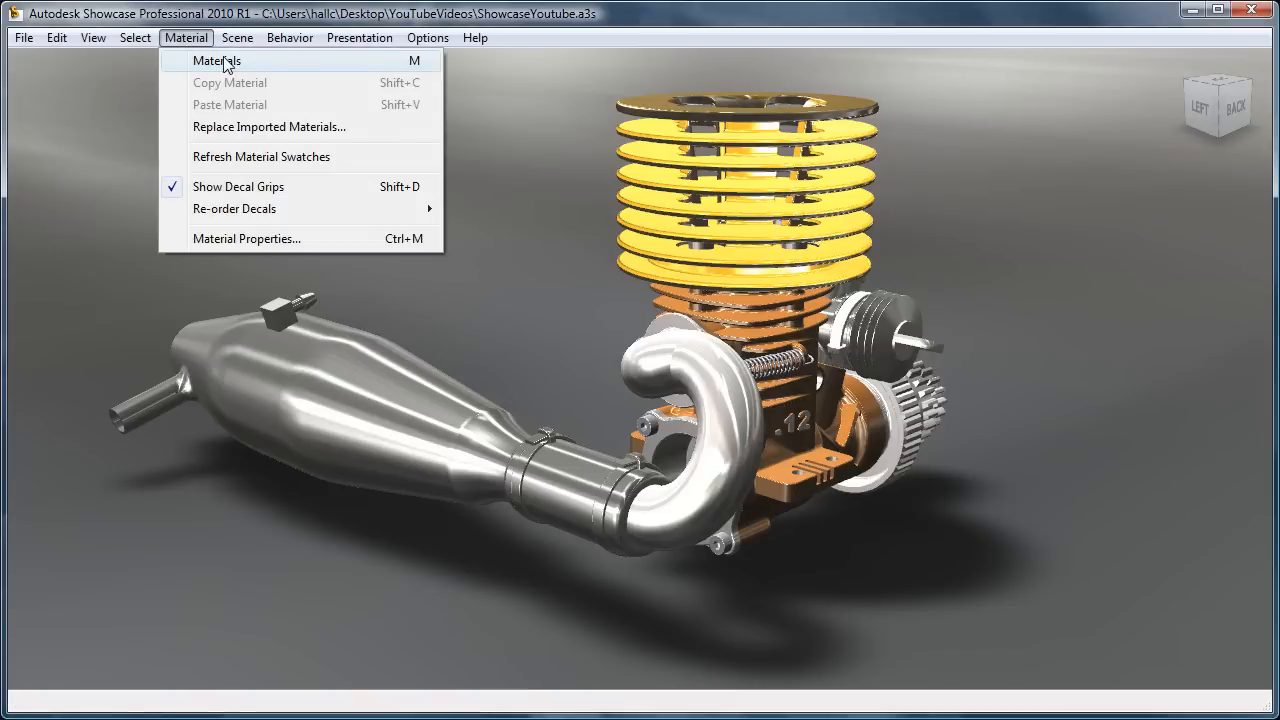
{"action": "left_click", "coordinate": [223, 56]}
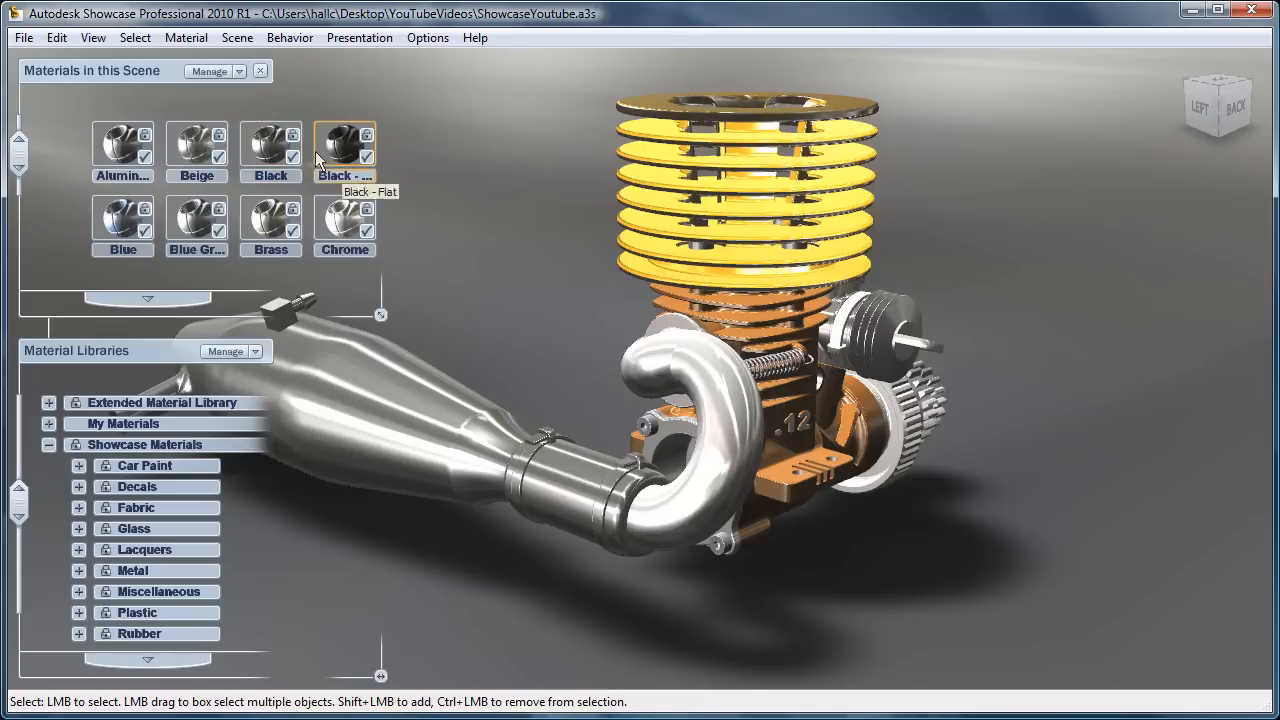
{"action": "right_click", "coordinate": [326, 229]}
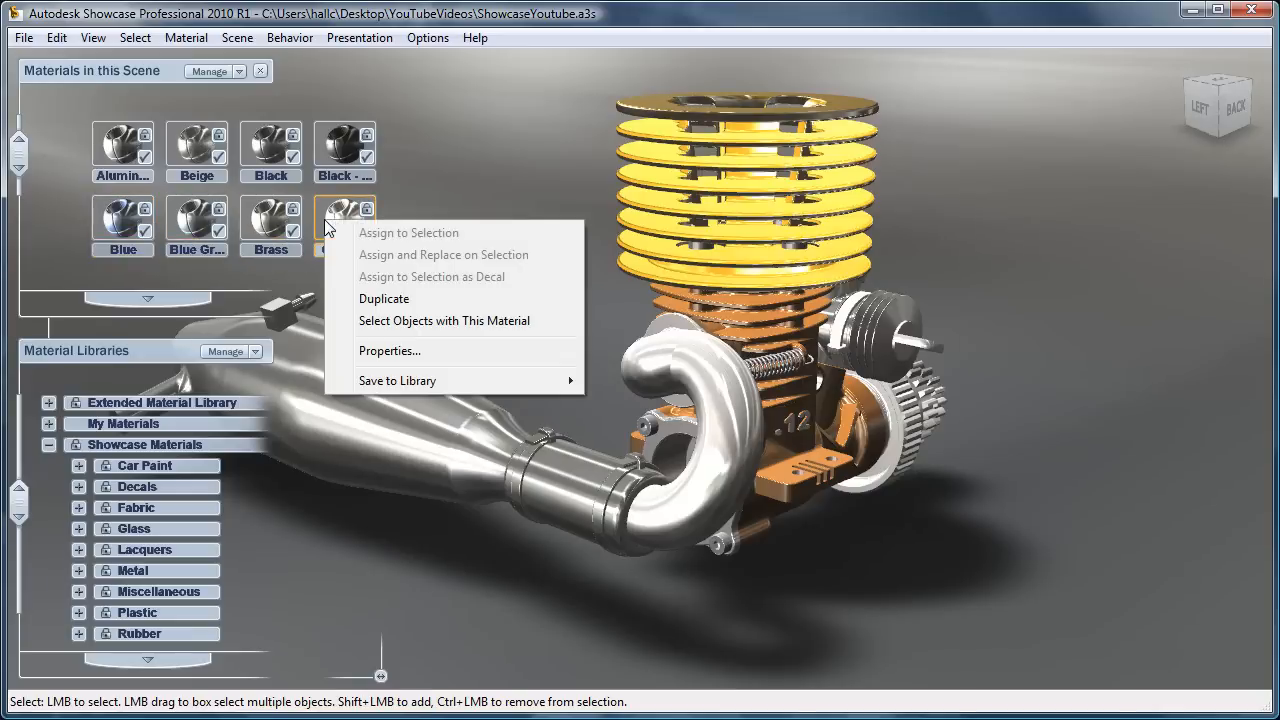
{"action": "left_click", "coordinate": [397, 321]}
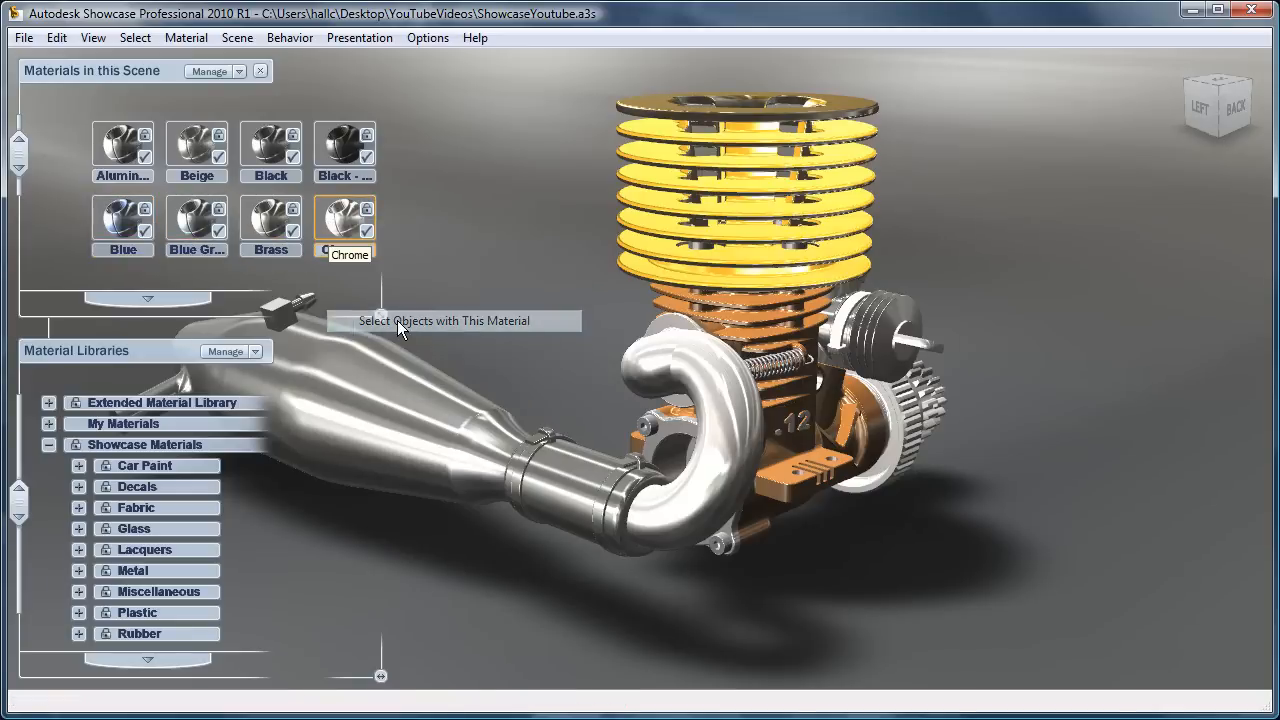
{"action": "right_click", "coordinate": [268, 146]}
{"action": "left_click", "coordinate": [335, 246]}
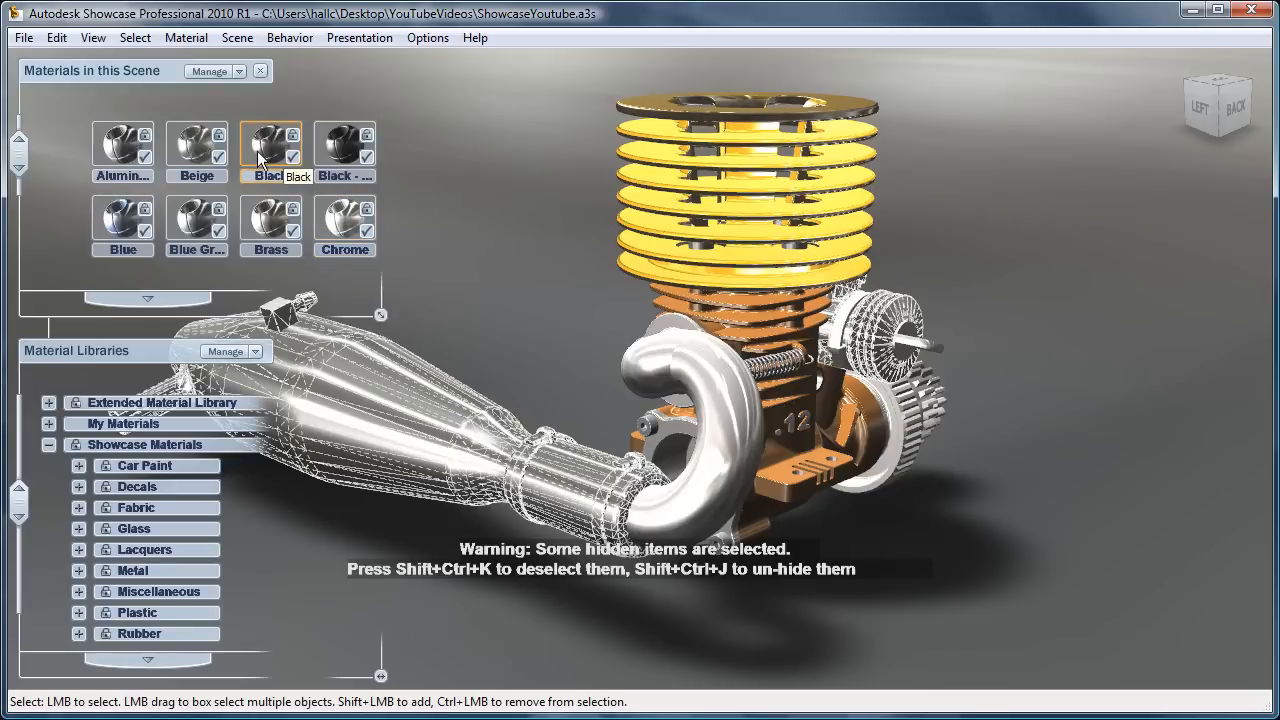
Step: Examine the categories in the Extended Material Library, My Materials and Showcase Materials libraries
{"action": "left_click", "coordinate": [145, 135]}
{"action": "left_click", "coordinate": [48, 445]}
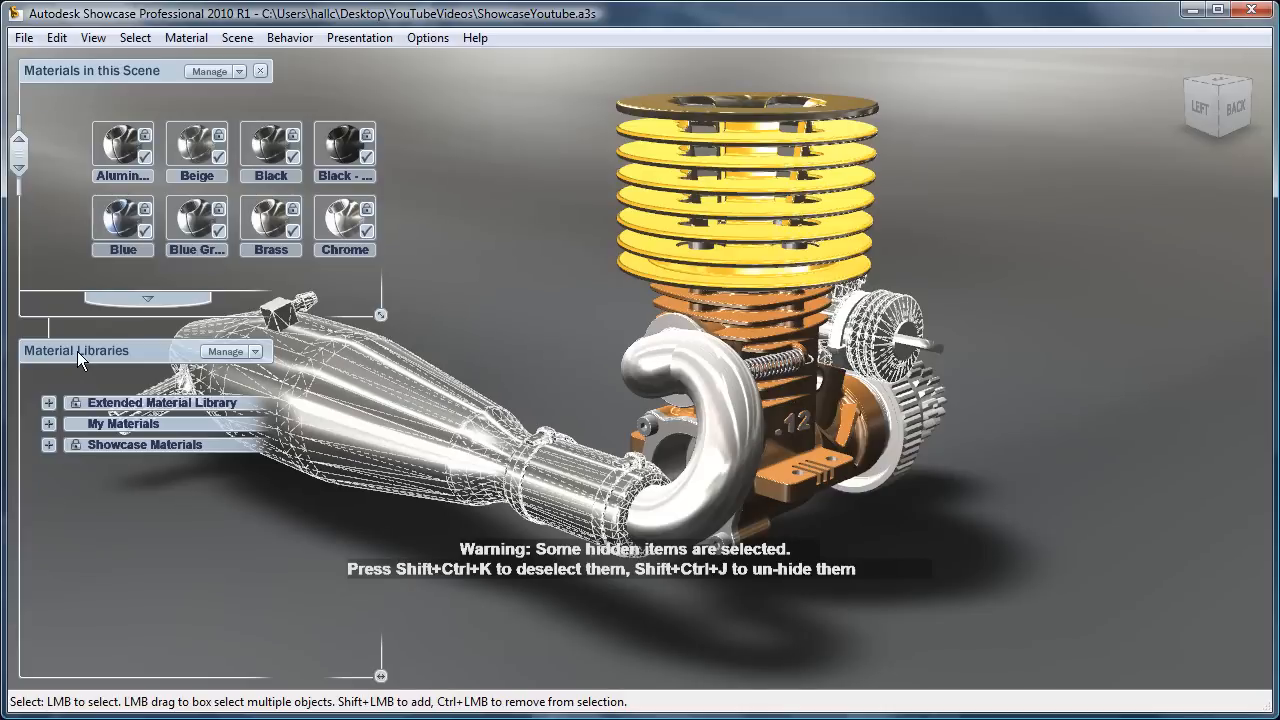
{"action": "left_click", "coordinate": [48, 402]}
{"action": "mouse_move", "coordinate": [18, 452]}
{"action": "left_mouse_down"}
{"action": "mouse_move", "coordinate": [7, 597]}
{"action": "mouse_move", "coordinate": [18, 446]}
{"action": "left_mouse_up"}
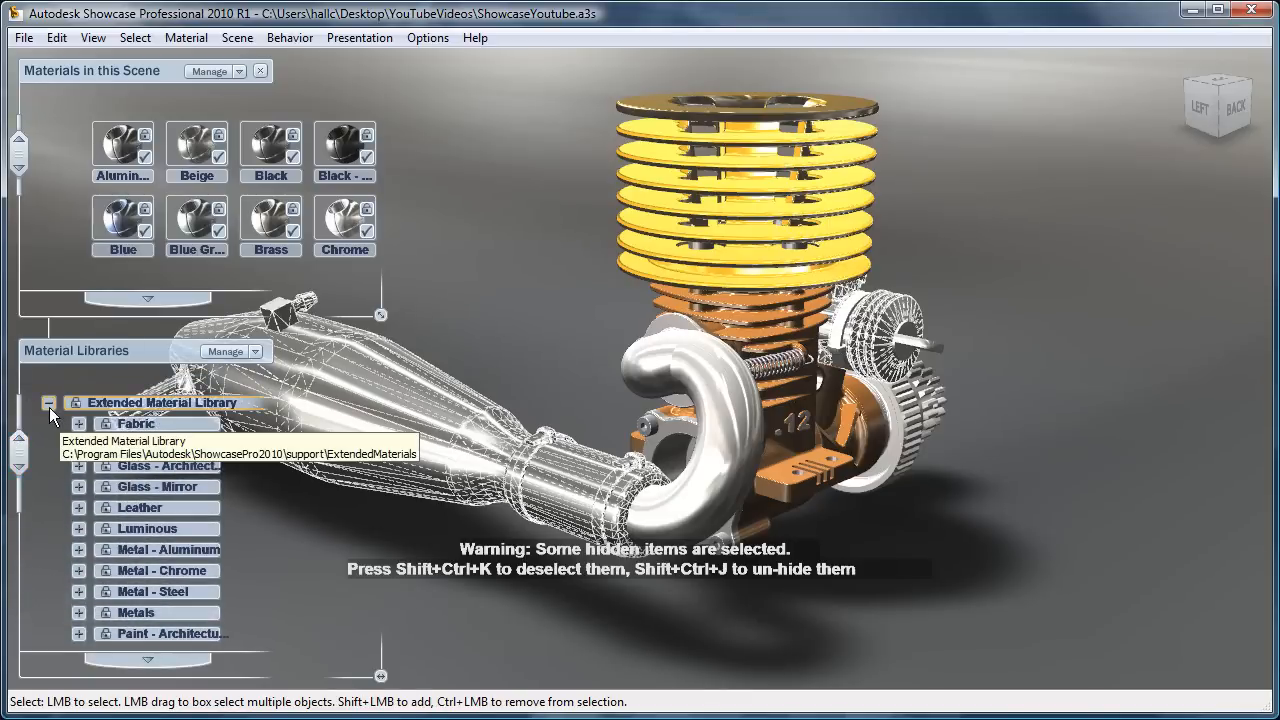
{"action": "left_click", "coordinate": [48, 403]}
{"action": "left_click", "coordinate": [49, 444]}
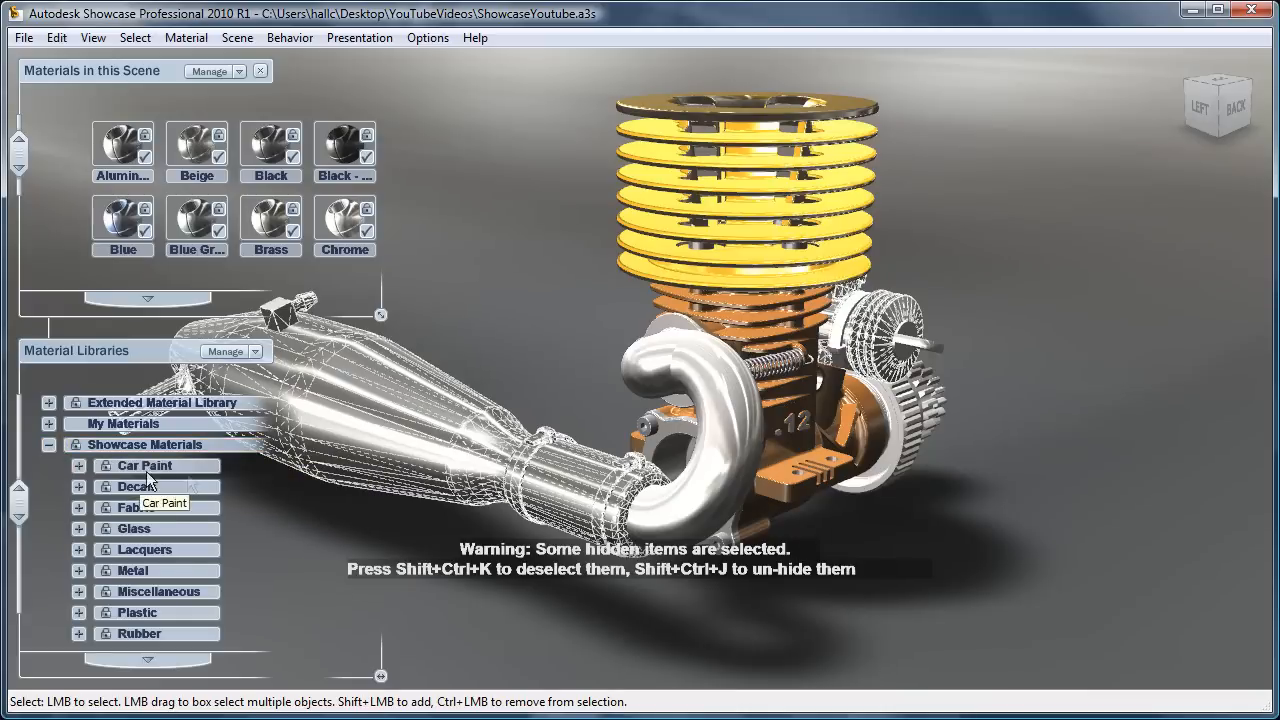
{"action": "mouse_move", "coordinate": [20, 497]}
{"action": "left_mouse_down"}
{"action": "mouse_move", "coordinate": [20, 540]}
{"action": "mouse_move", "coordinate": [19, 492]}
{"action": "left_mouse_up"}
{"action": "left_click", "coordinate": [47, 445]}
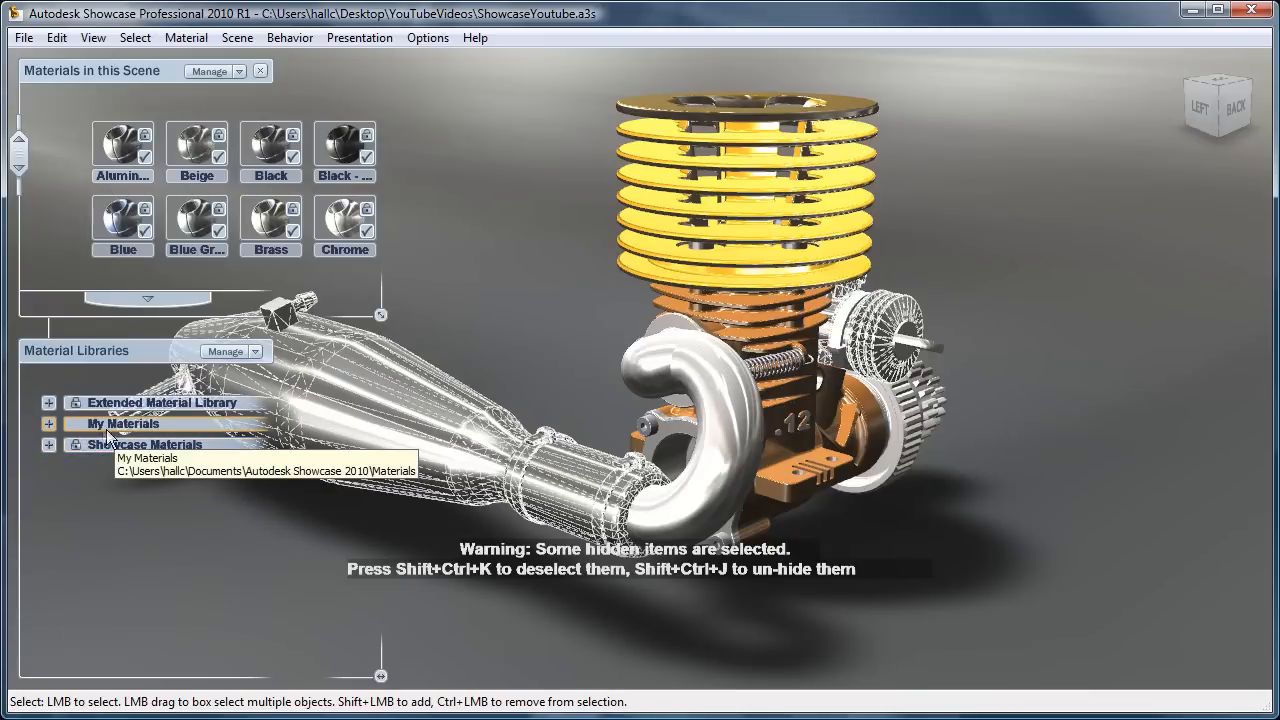
{"action": "left_click", "coordinate": [47, 423]}
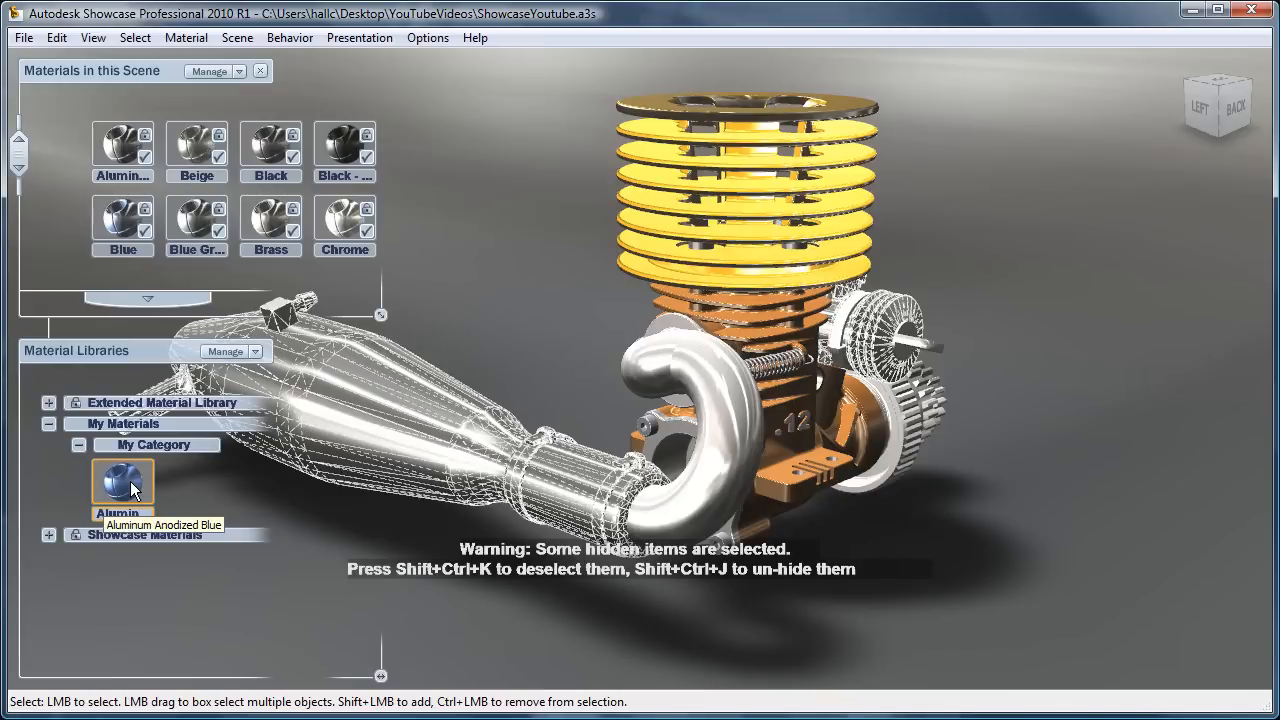
{"action": "left_click", "coordinate": [49, 423]}
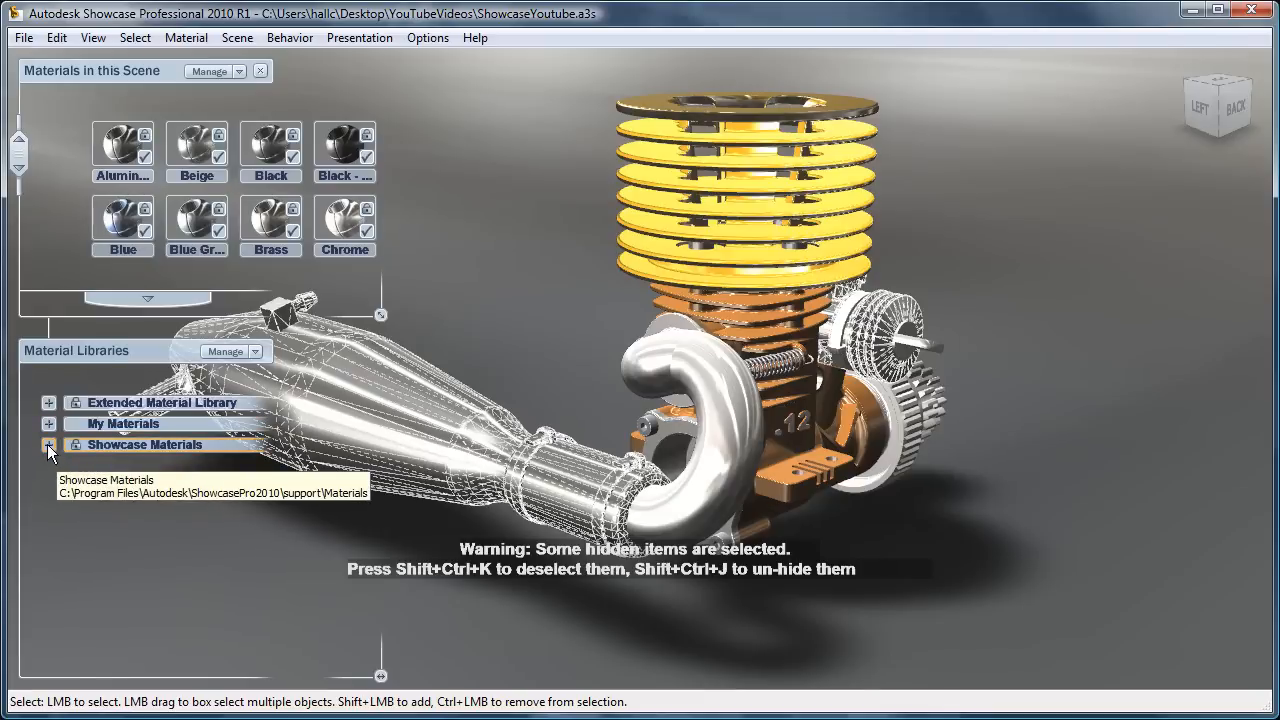
{"action": "left_click", "coordinate": [48, 445]}
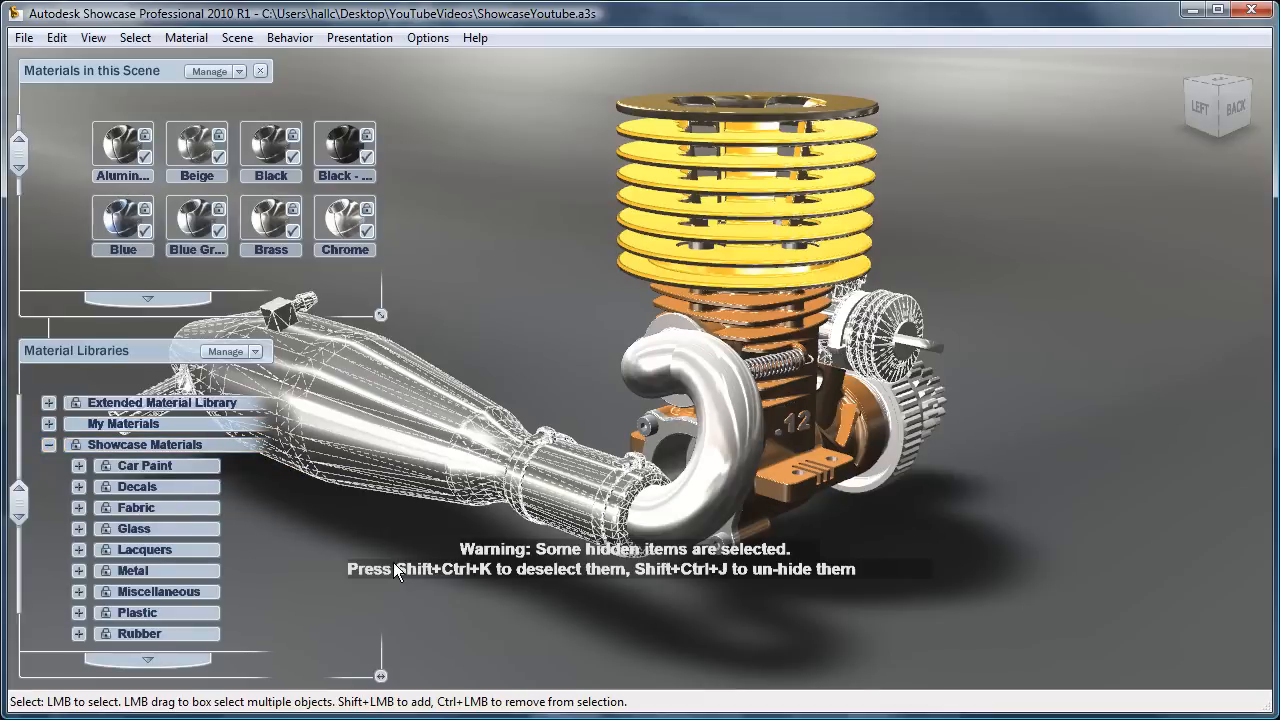
Step: Assign the Aluminium material from the Showcase Metal category to the large exhaust muffler
{"action": "left_click", "coordinate": [494, 328]}
{"action": "left_click", "coordinate": [455, 409]}
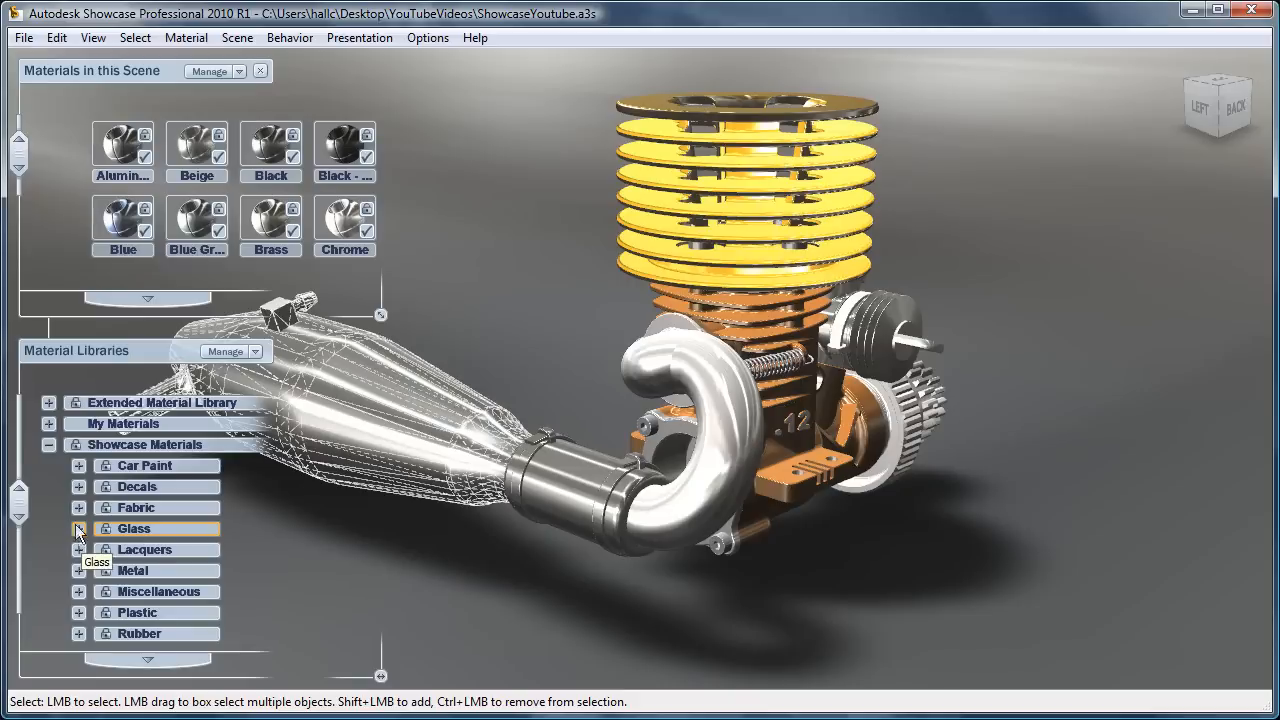
{"action": "left_click", "coordinate": [77, 572]}
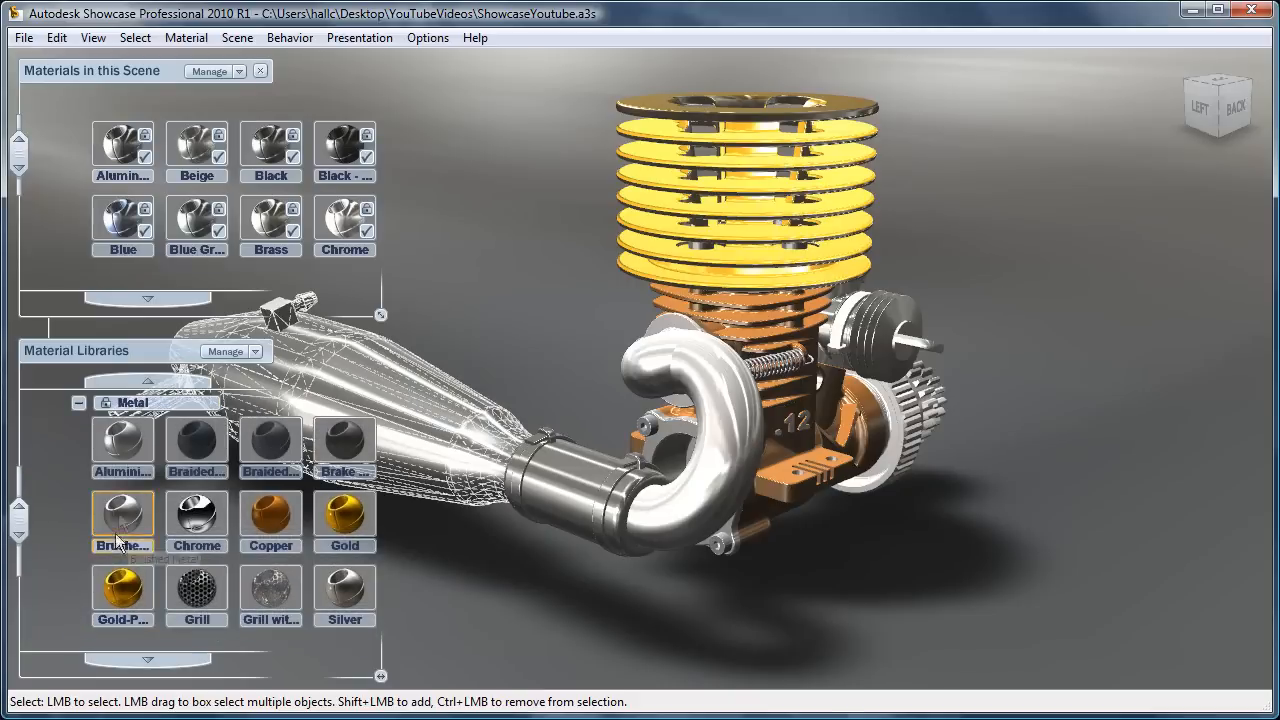
{"action": "double_click", "coordinate": [128, 447]}
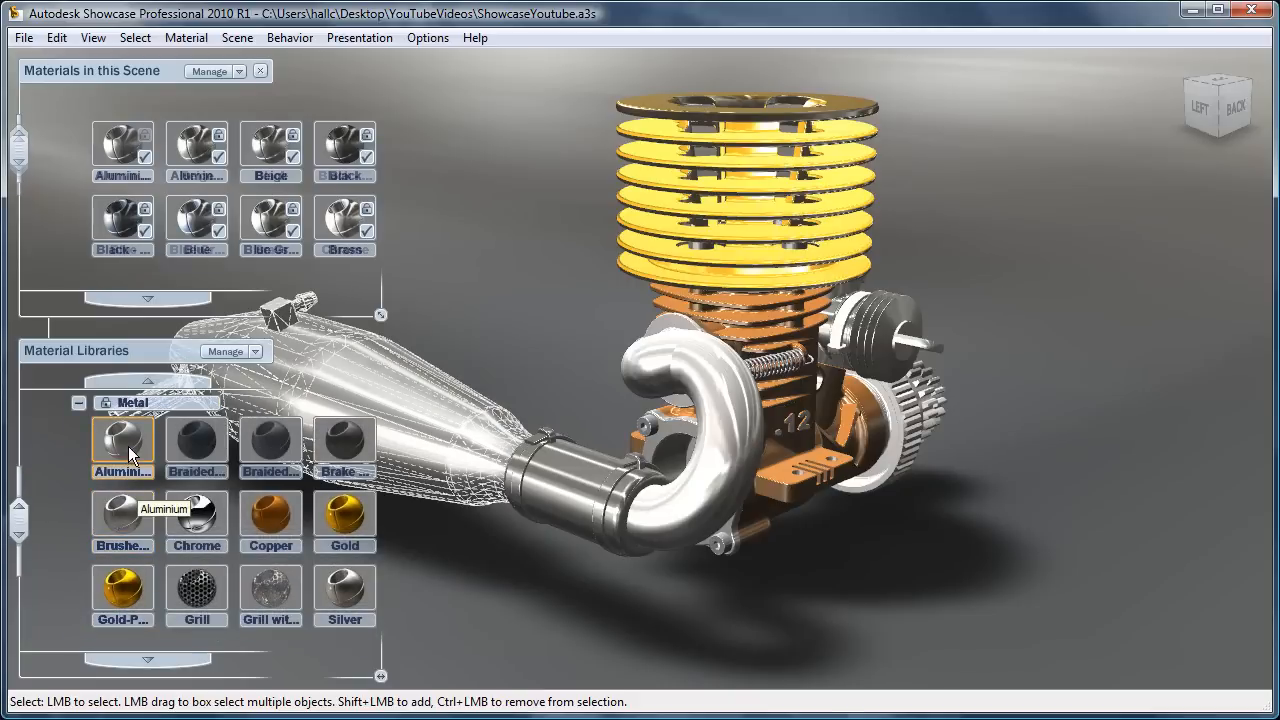
{"action": "left_click", "coordinate": [493, 586]}
Step: Assign the Smooth material from the Rubber category to the coupling sleeve between the muffler and the curved exhaust pipe
{"action": "left_click", "coordinate": [564, 499]}
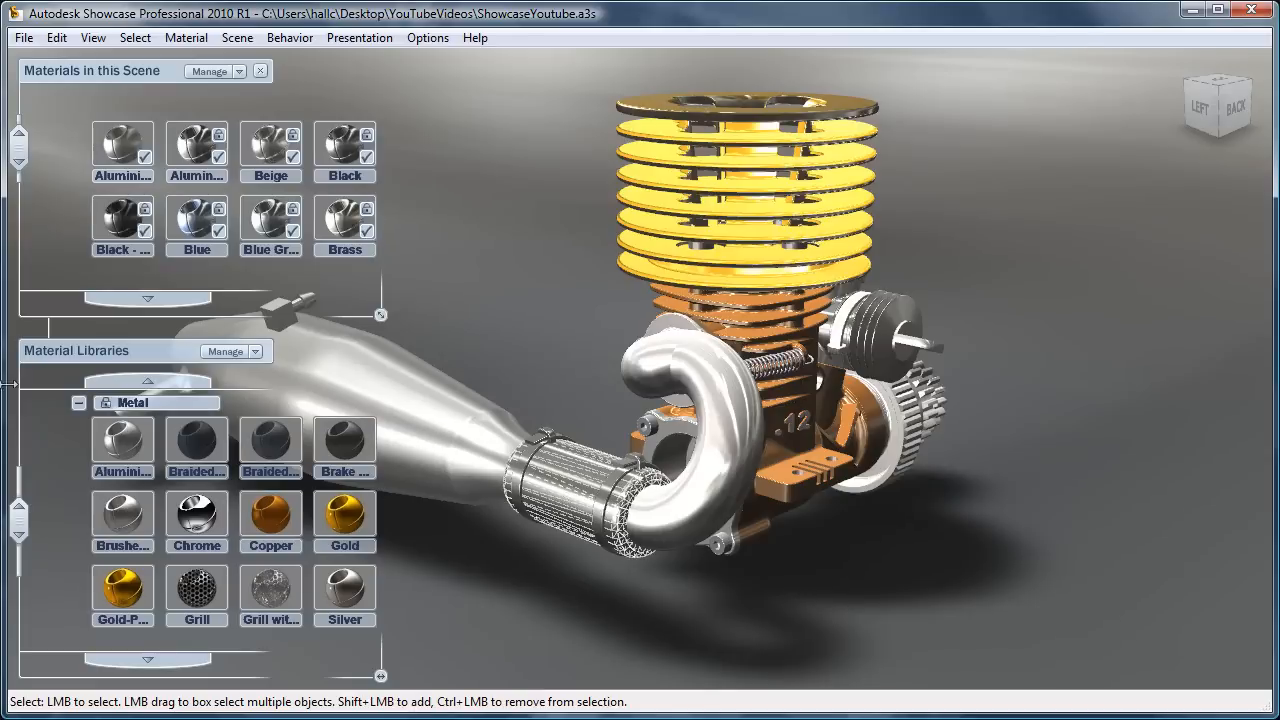
{"action": "left_click", "coordinate": [78, 402]}
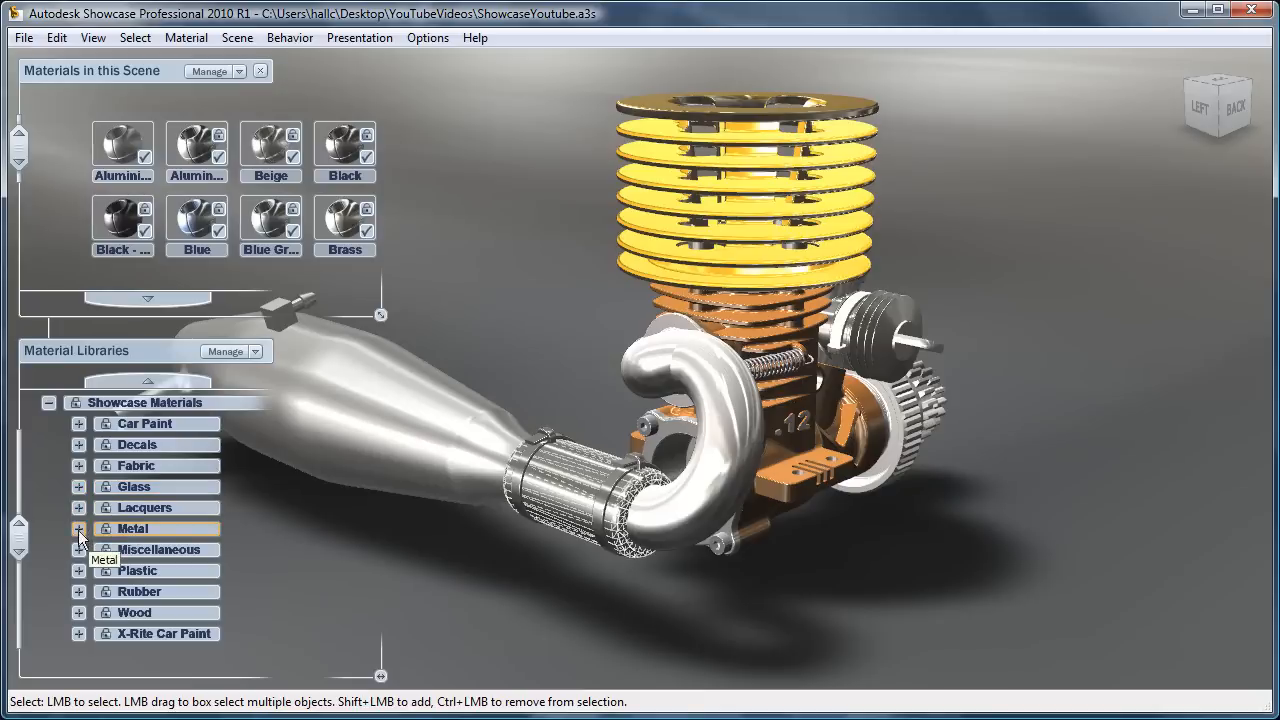
{"action": "left_click", "coordinate": [78, 591]}
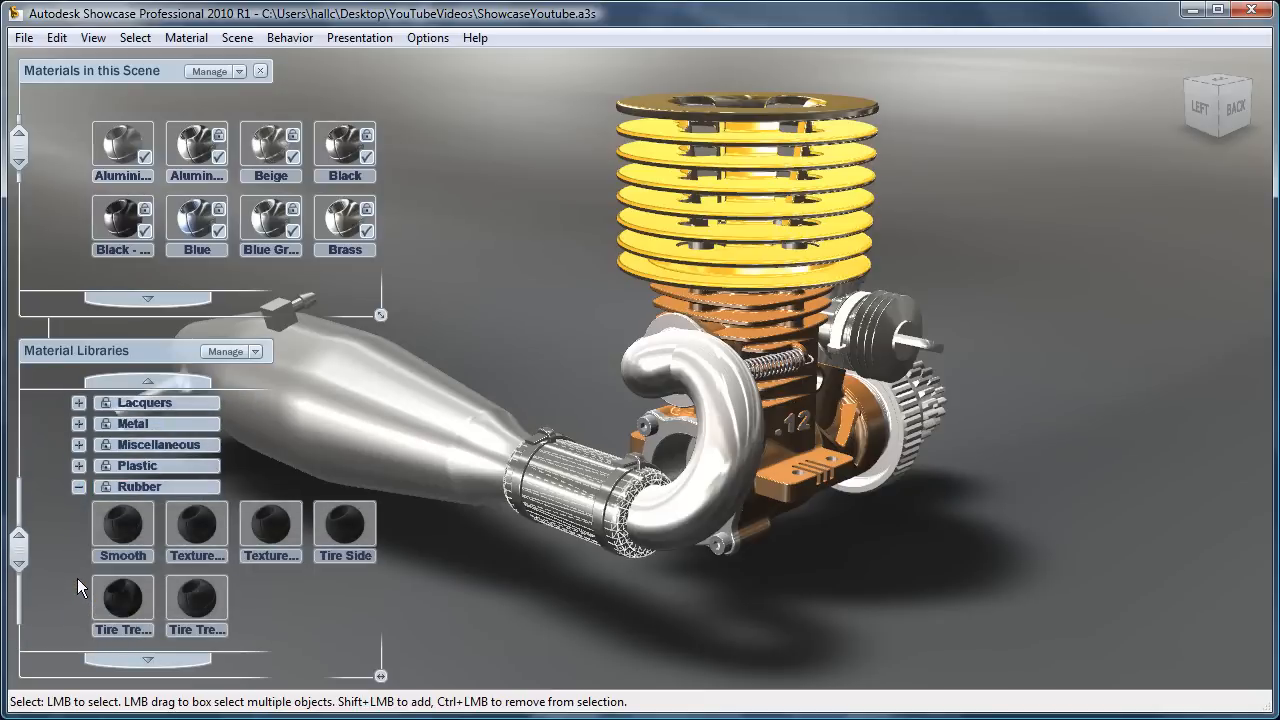
{"action": "left_click", "coordinate": [127, 530]}
{"action": "left_click", "coordinate": [622, 638]}
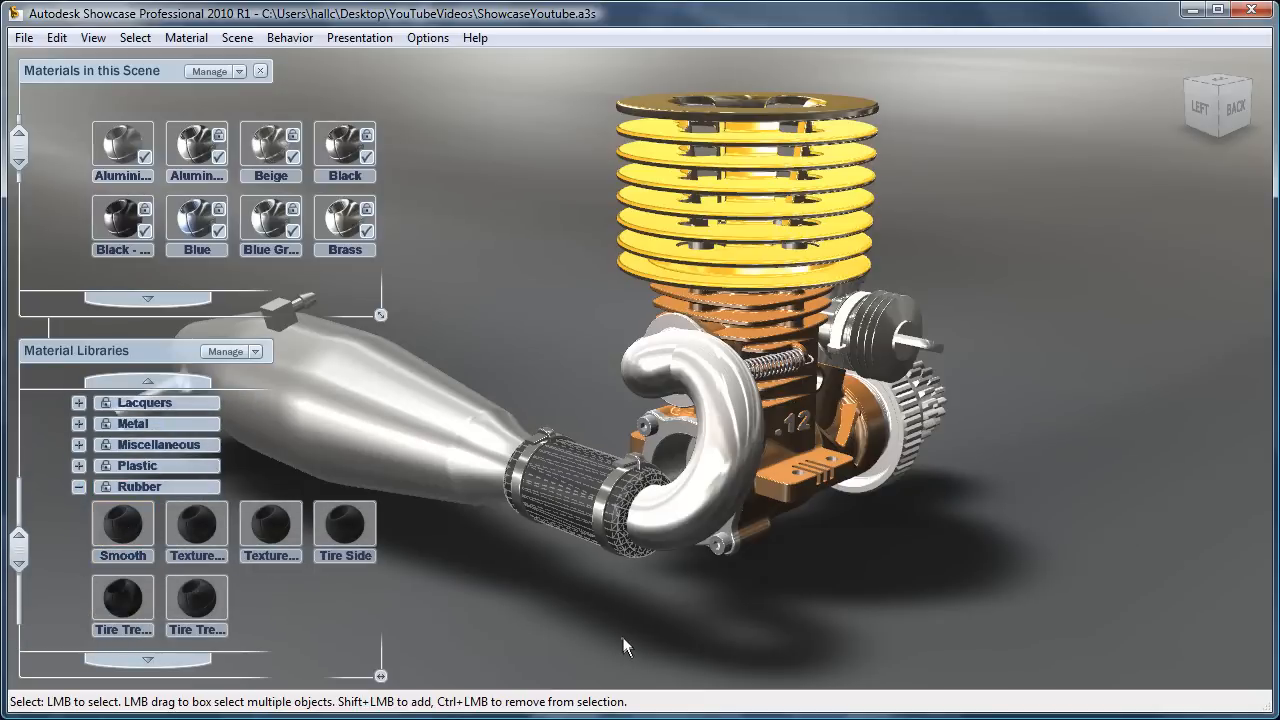
Step: Copy the muffler's Aluminium material and paste it onto the curved exhaust header pipe
{"action": "left_click", "coordinate": [669, 517]}
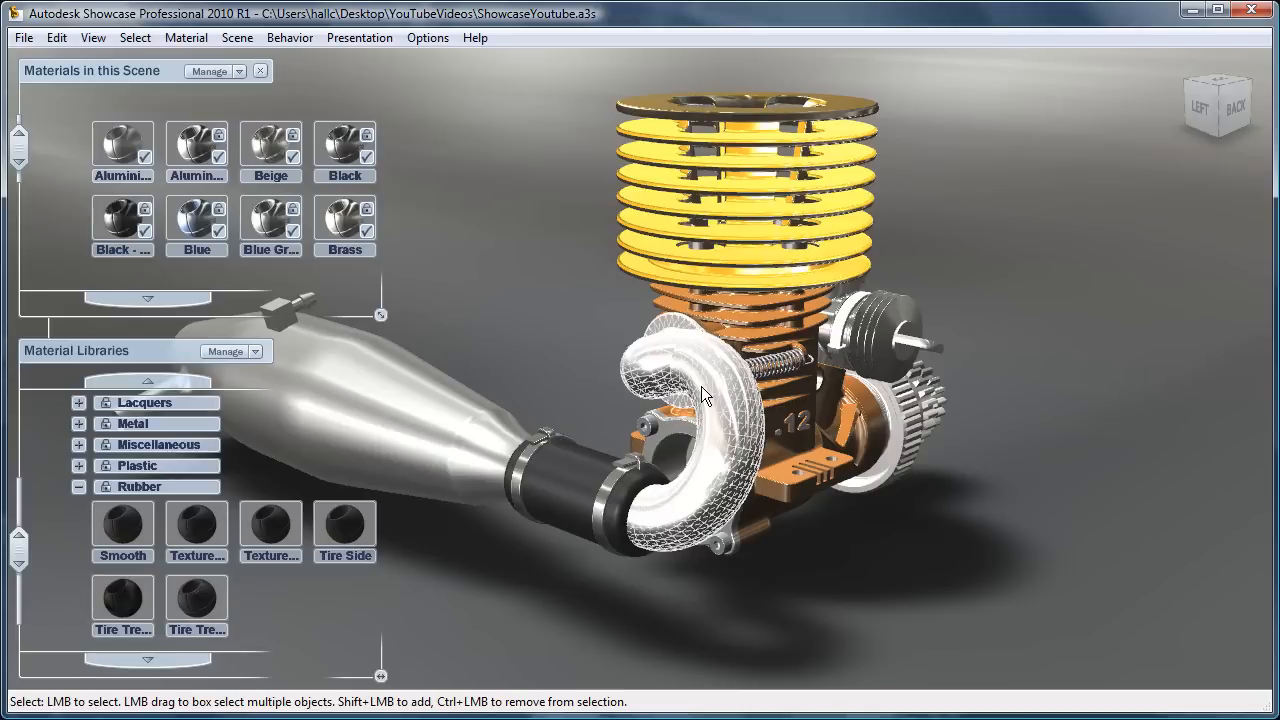
{"action": "left_click", "coordinate": [442, 411]}
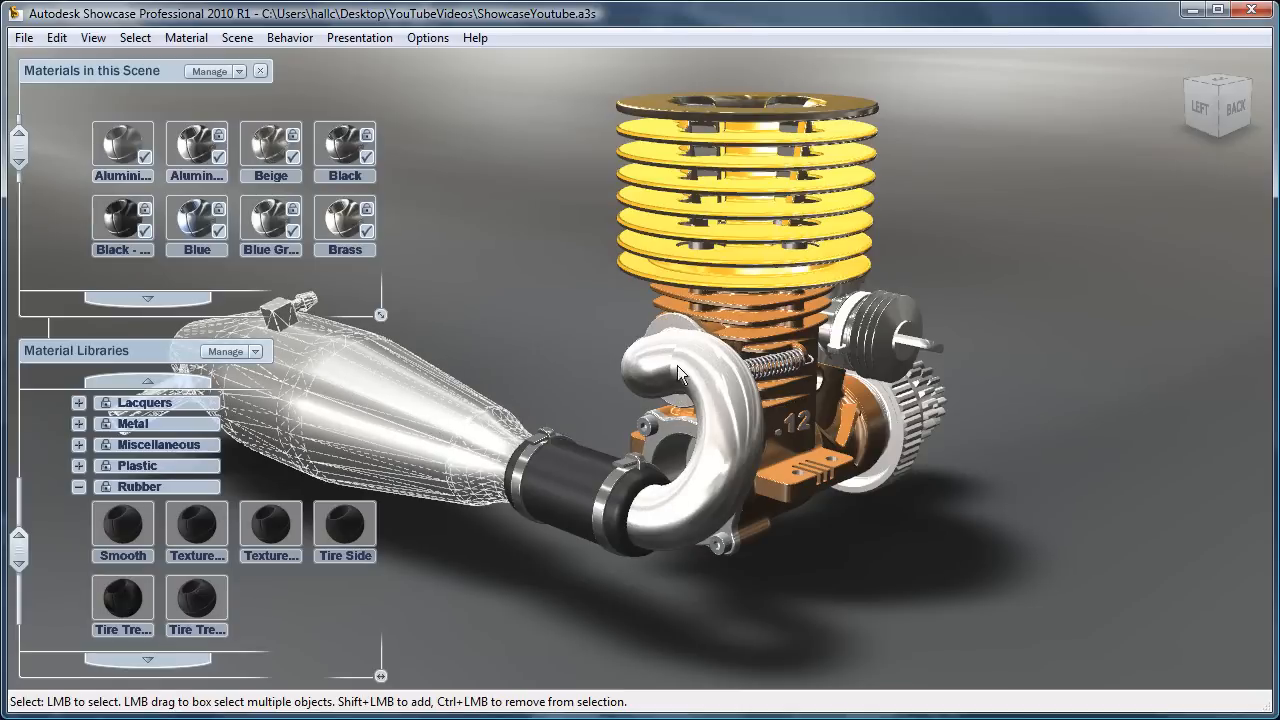
{"action": "left_click", "coordinate": [737, 401]}
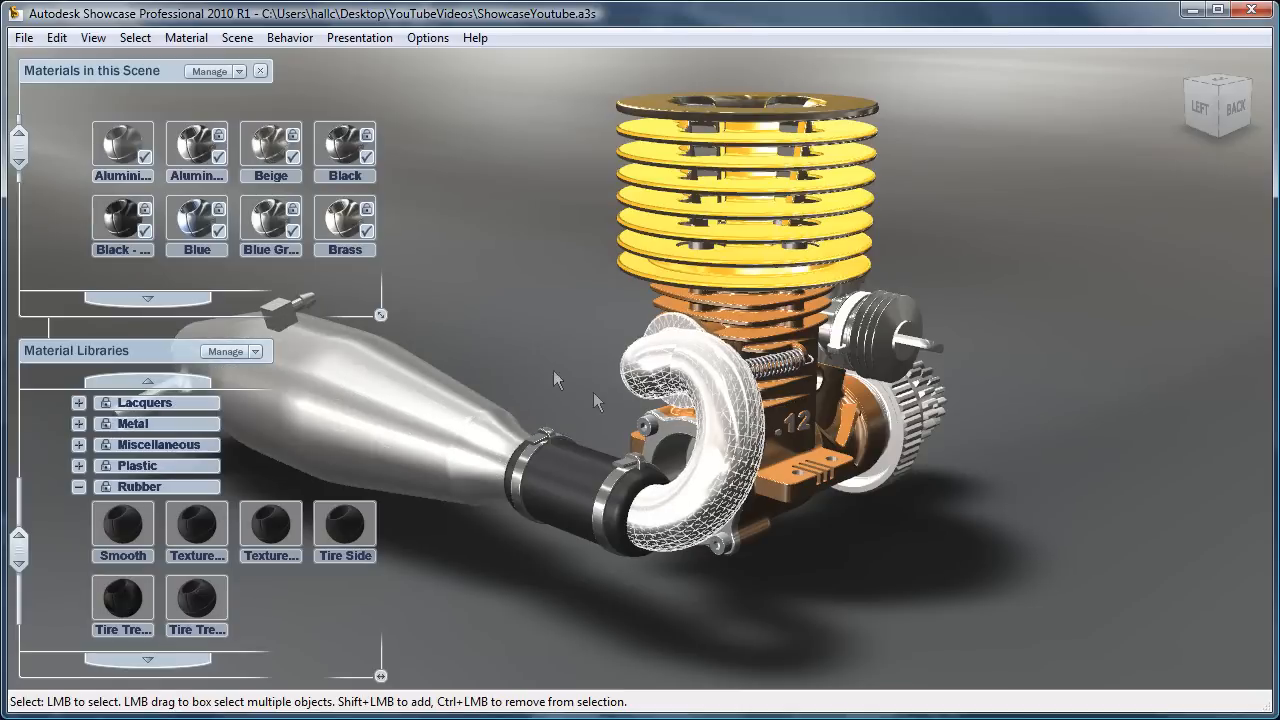
{"action": "left_click", "coordinate": [386, 398]}
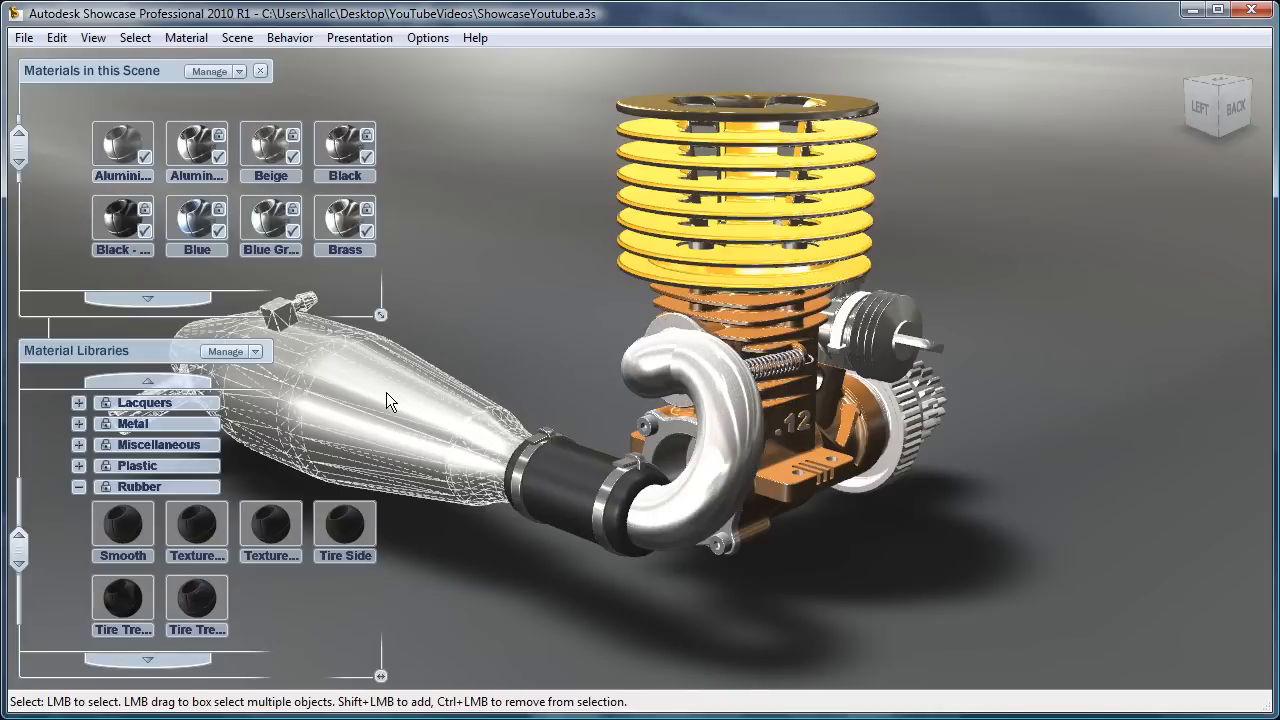
{"action": "key", "text": "shift"}
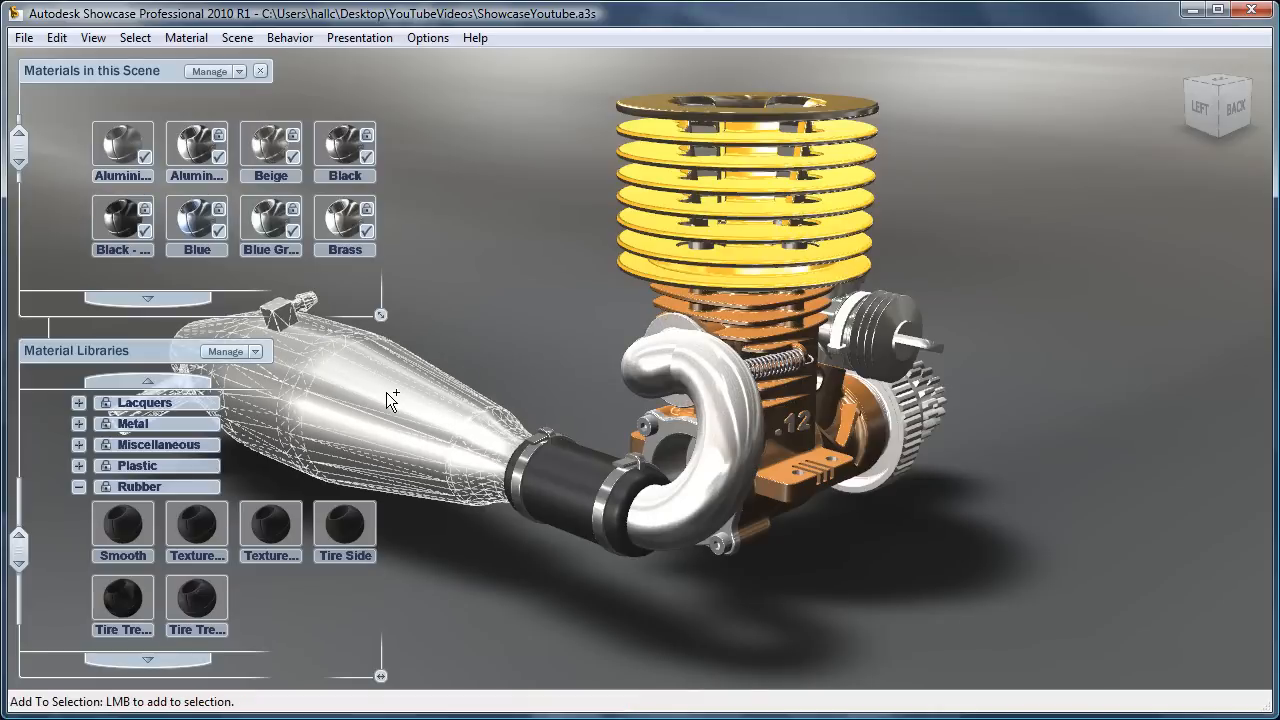
{"action": "key", "text": "ctrl+c"}
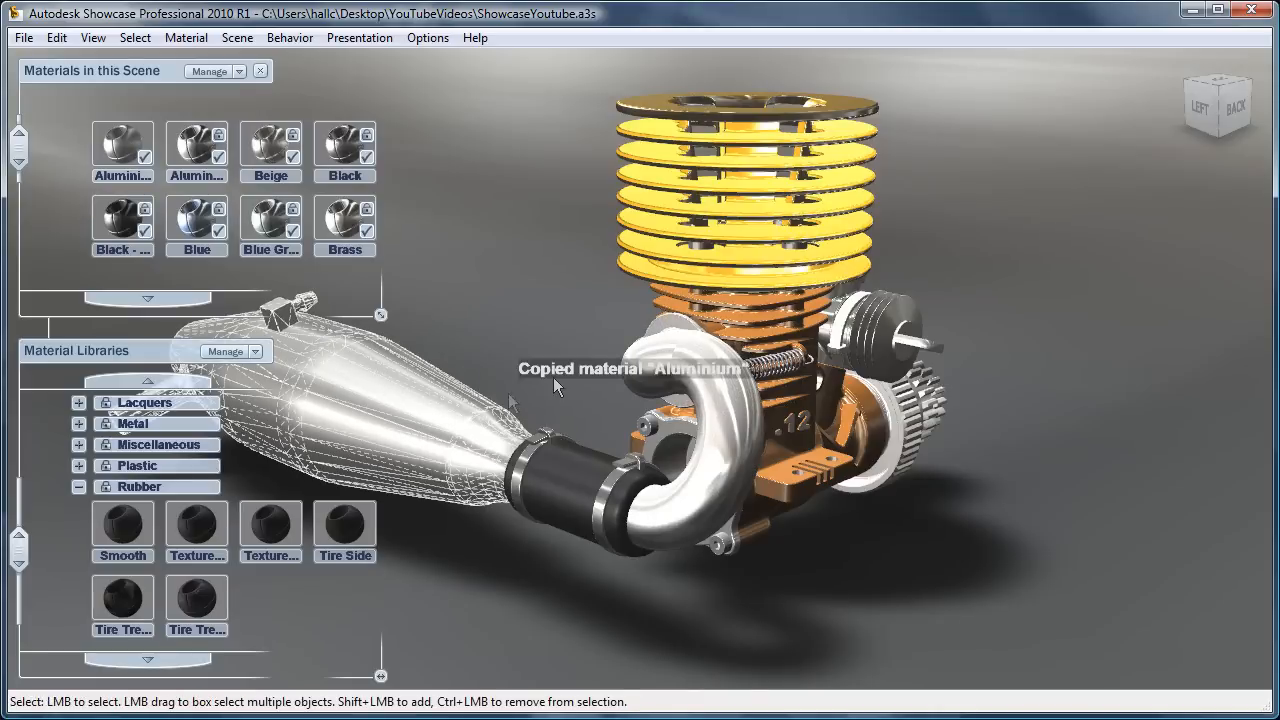
{"action": "left_click", "coordinate": [744, 440]}
{"action": "key", "text": "shift"}
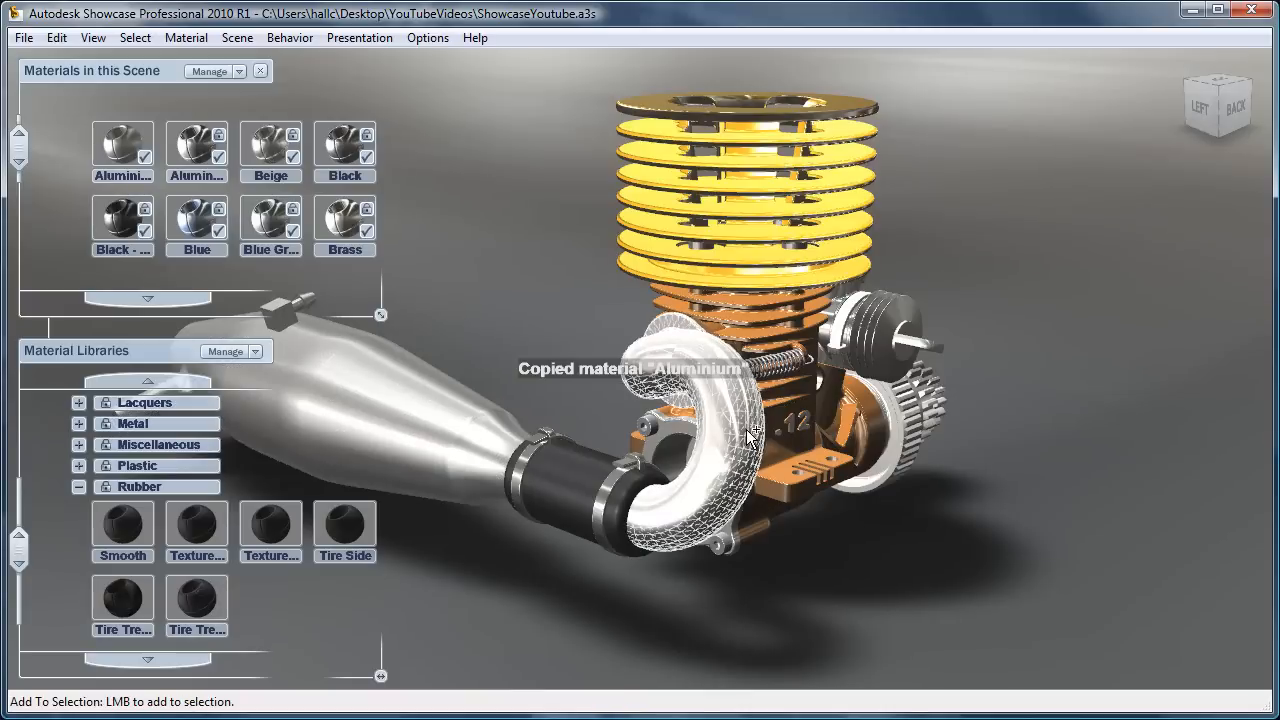
{"action": "key", "text": "shift+v"}
{"action": "left_click", "coordinate": [1015, 514]}
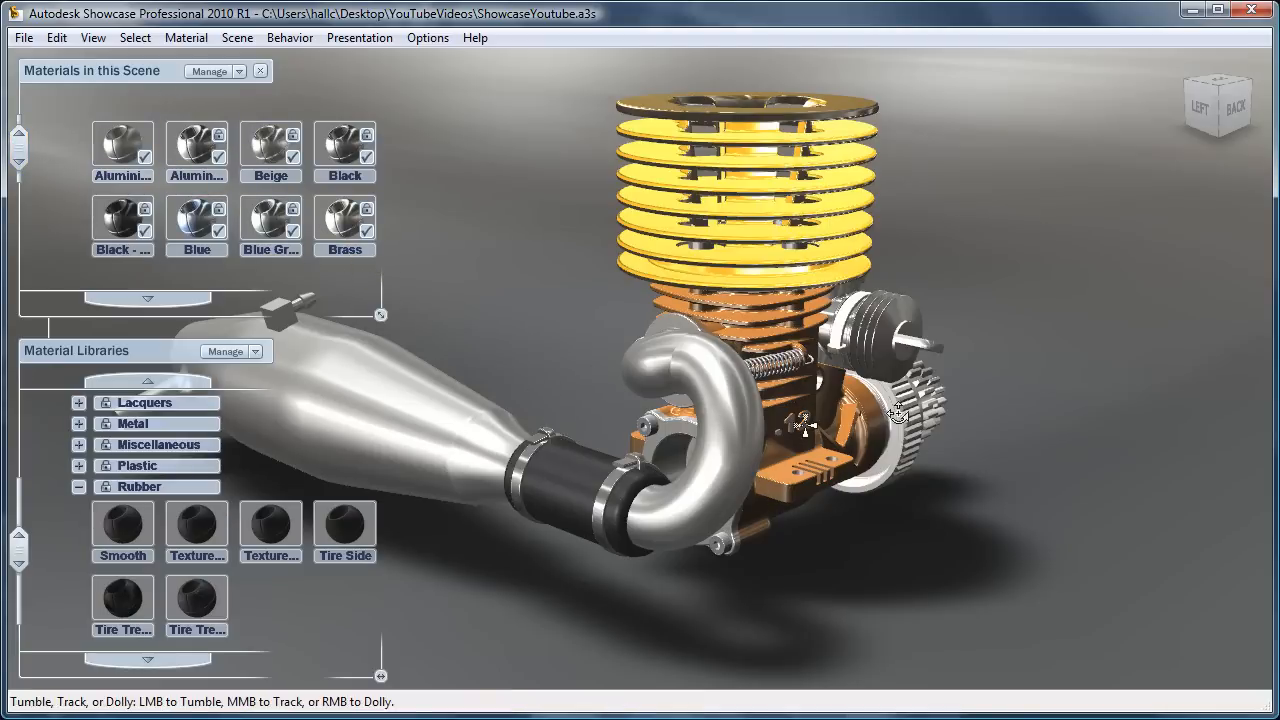
Step: Assign the Brake Metal material from the Metal category to the coil spring beside the crankcase
{"action": "left_click_drag", "start_coordinate": [888, 412], "coordinate": [803, 422]}
{"action": "left_click_drag", "start_coordinate": [742, 390], "coordinate": [540, 390], "text": "alt"}
{"action": "left_click_drag", "start_coordinate": [780, 400], "coordinate": [391, 440], "text": "alt"}
{"action": "right_click_drag", "start_coordinate": [400, 438], "coordinate": [1038, 464], "text": "alt"}
{"action": "middle_click_drag", "start_coordinate": [805, 425], "coordinate": [827, 490], "text": "alt"}
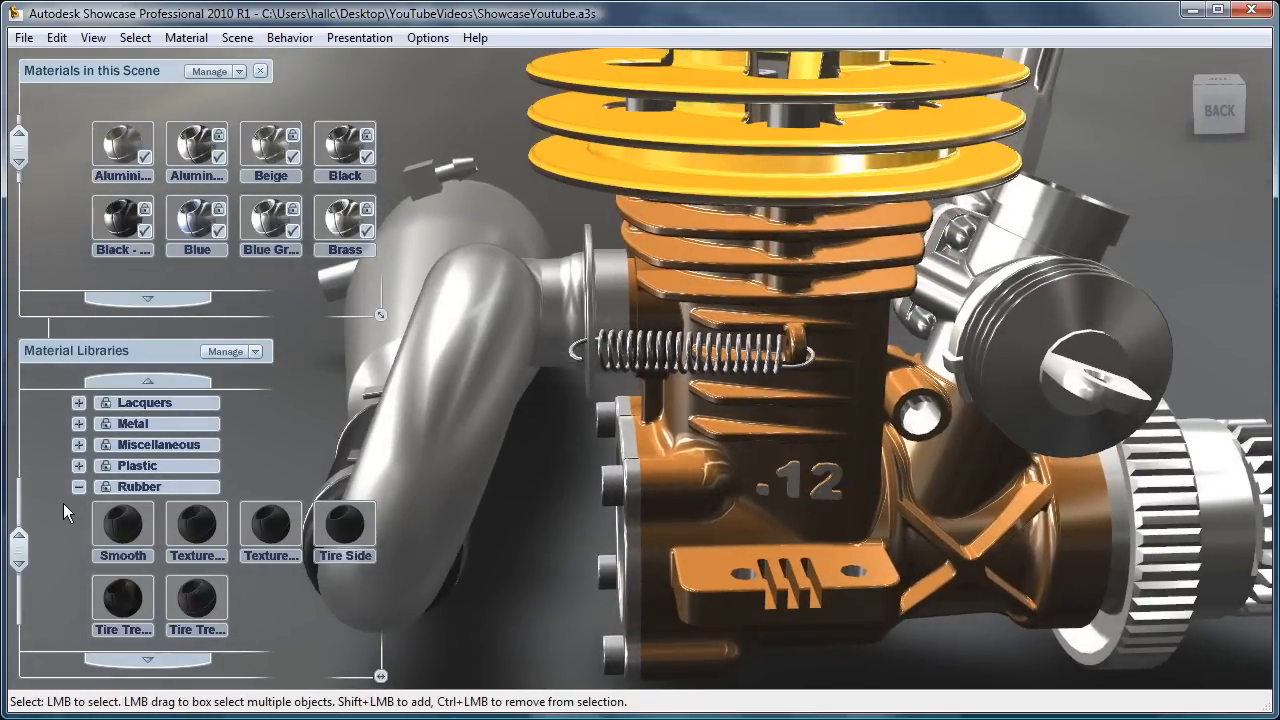
{"action": "left_click", "coordinate": [75, 487]}
{"action": "left_click", "coordinate": [78, 529]}
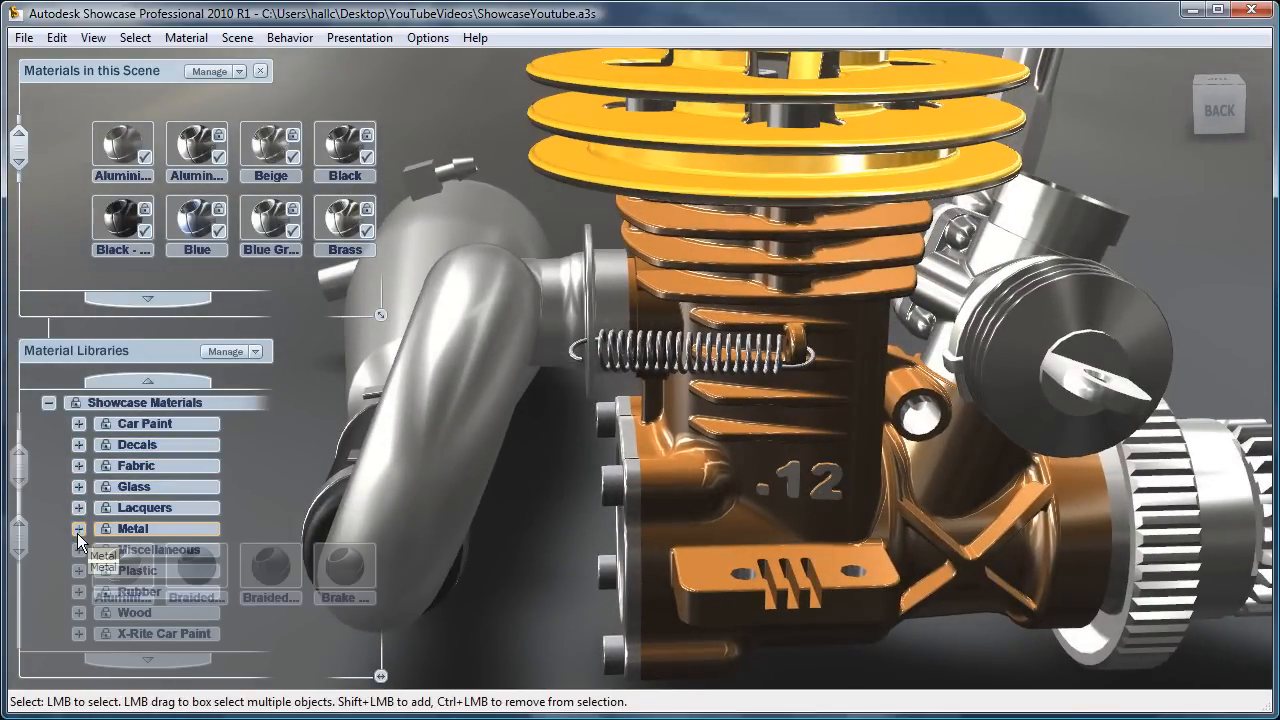
{"action": "left_click", "coordinate": [619, 357]}
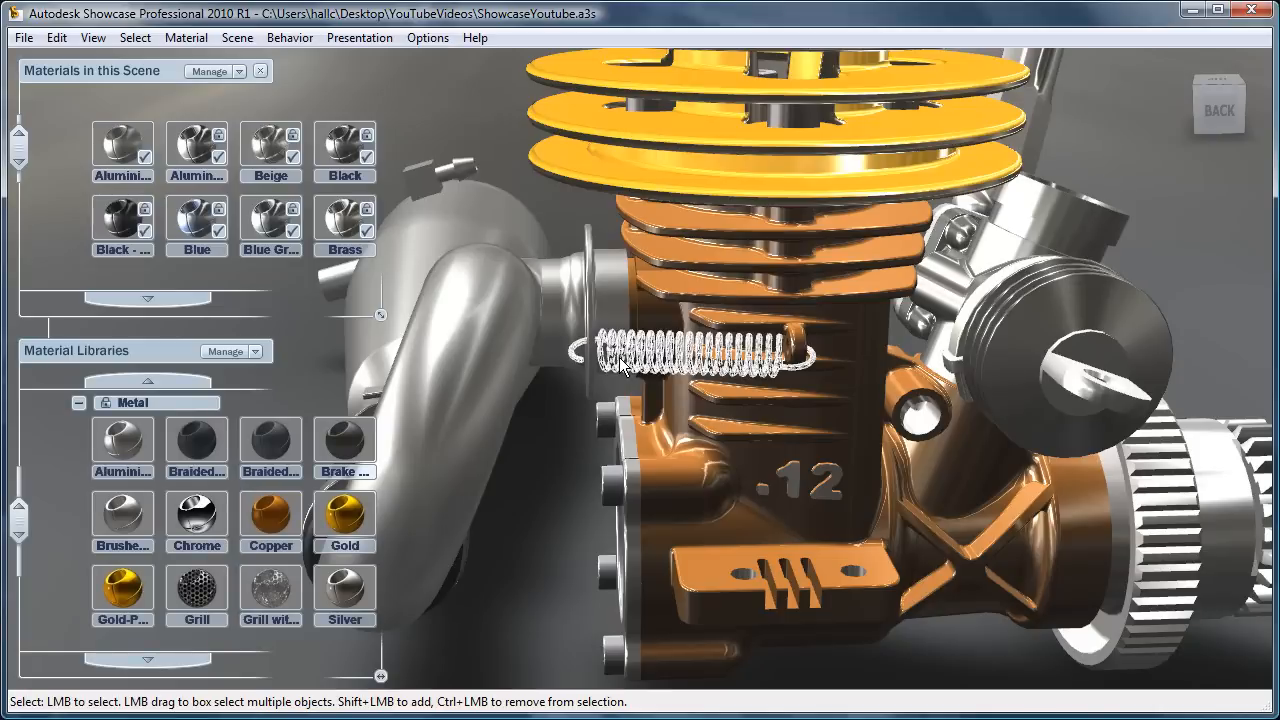
{"action": "double_click", "coordinate": [329, 450]}
Step: Assign the Blue material from the Car Paint category to the finned cylinder cooling head
{"action": "left_click_drag", "start_coordinate": [819, 425], "coordinate": [937, 448], "text": "alt"}
{"action": "left_click_drag", "start_coordinate": [580, 369], "coordinate": [1106, 440], "text": "alt"}
{"action": "right_click_drag", "start_coordinate": [925, 408], "coordinate": [691, 246], "text": "alt"}
{"action": "middle_click_drag", "start_coordinate": [691, 246], "coordinate": [643, 345], "text": "alt"}
{"action": "left_click_drag", "start_coordinate": [643, 345], "coordinate": [697, 260], "text": "alt"}
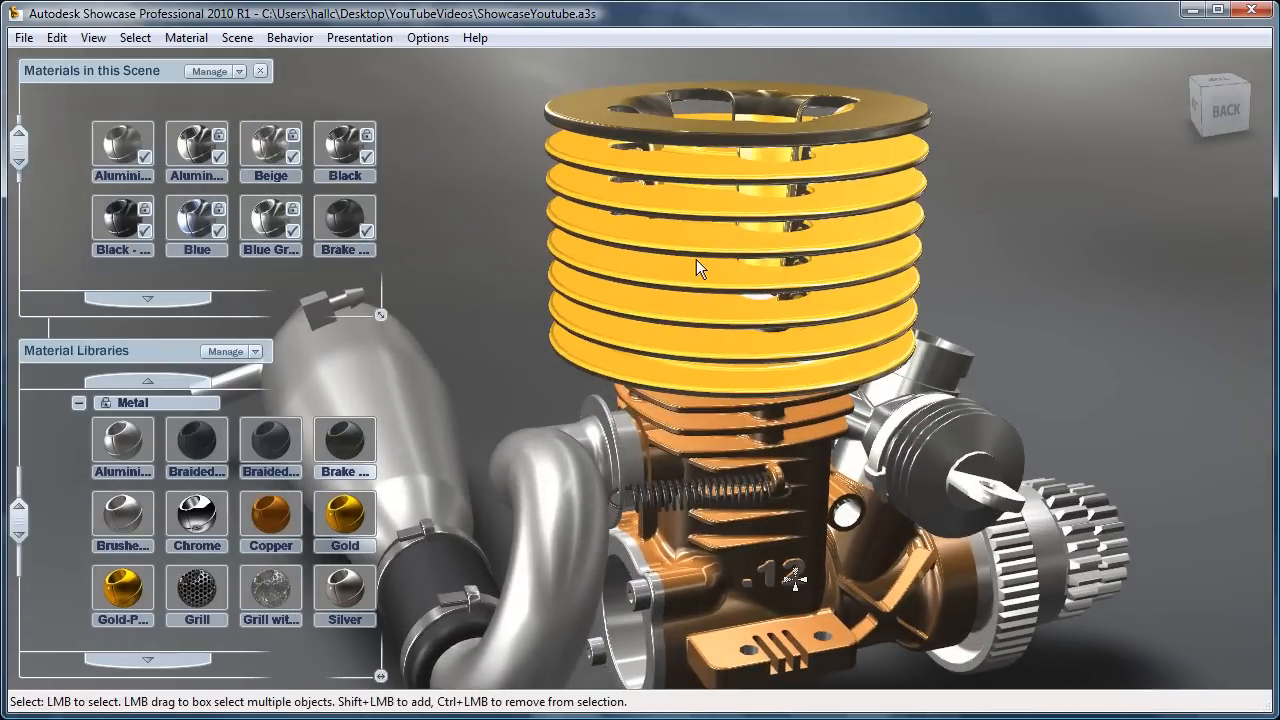
{"action": "left_click", "coordinate": [696, 259]}
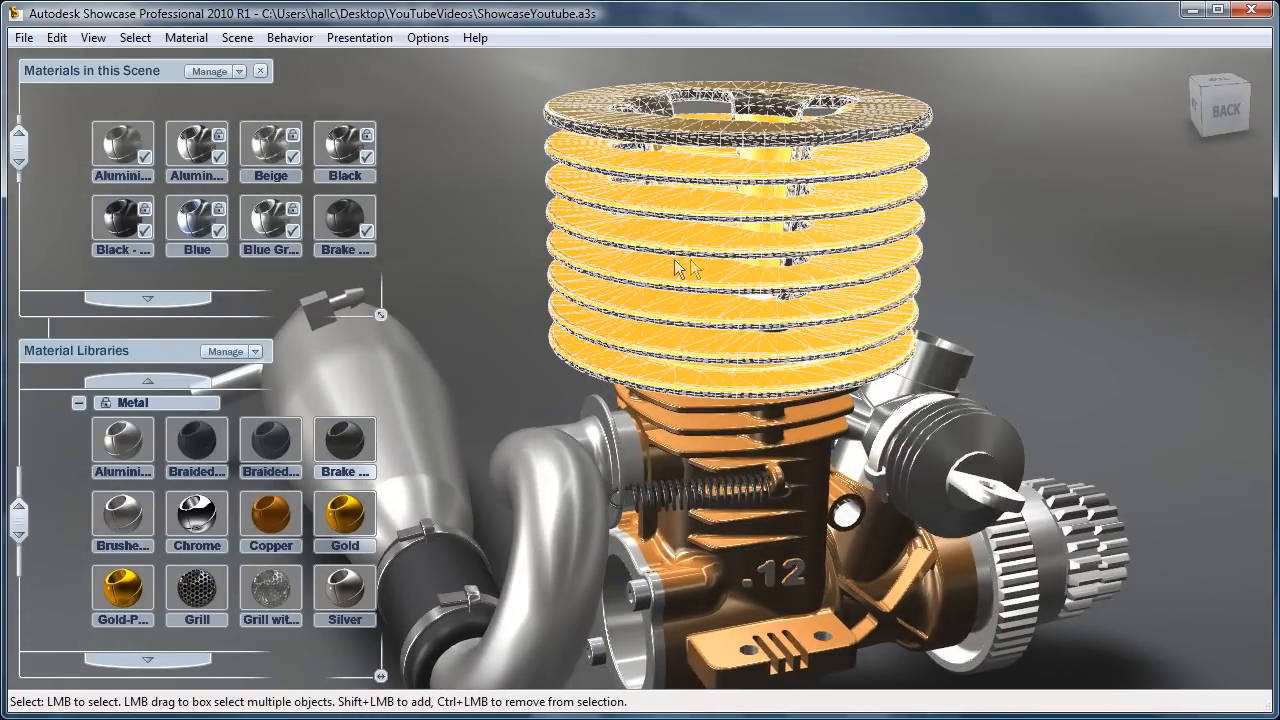
{"action": "left_click", "coordinate": [79, 402]}
{"action": "left_click", "coordinate": [78, 424]}
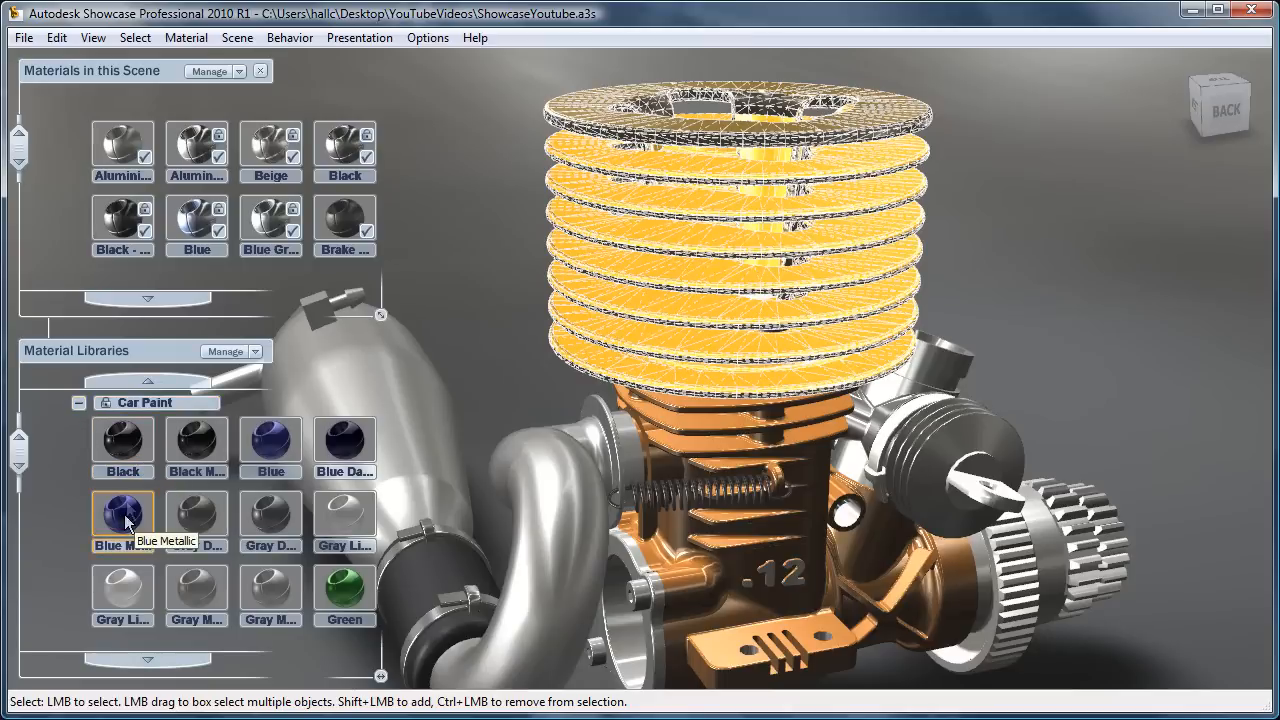
{"action": "double_click", "coordinate": [283, 440]}
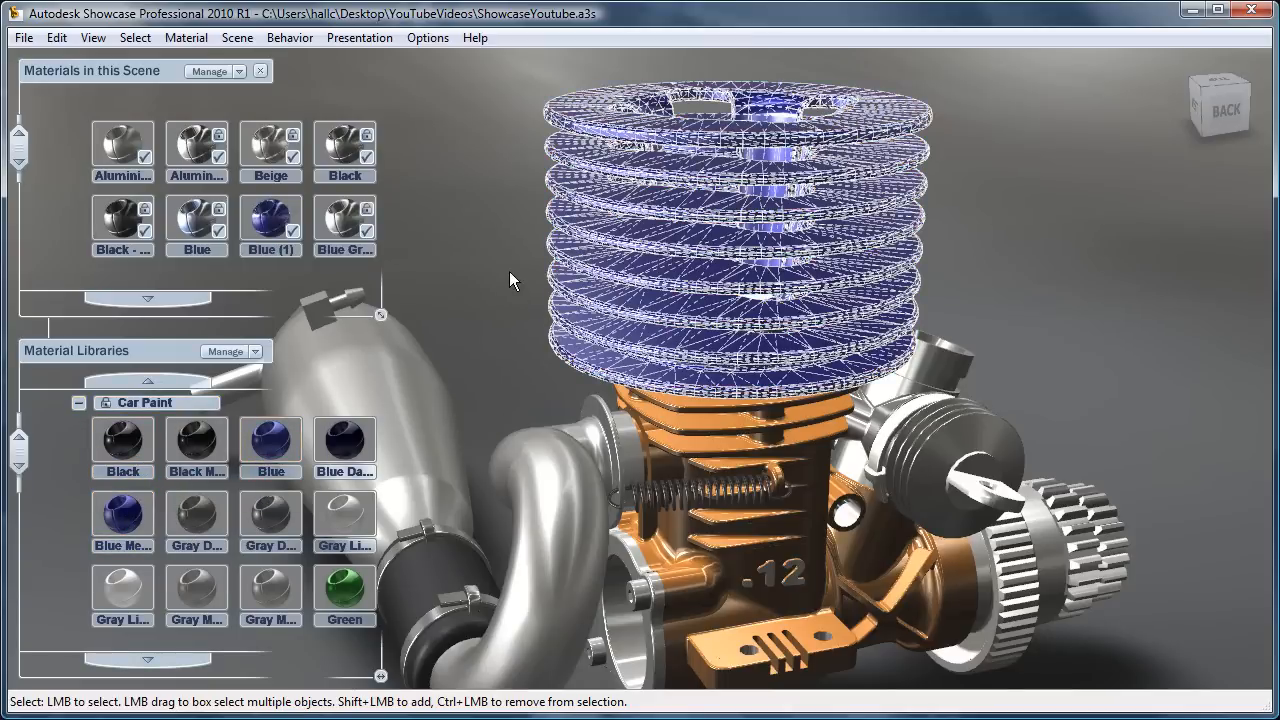
{"action": "left_click", "coordinate": [511, 275]}
{"action": "left_click_drag", "start_coordinate": [680, 306], "coordinate": [689, 374], "text": "alt"}
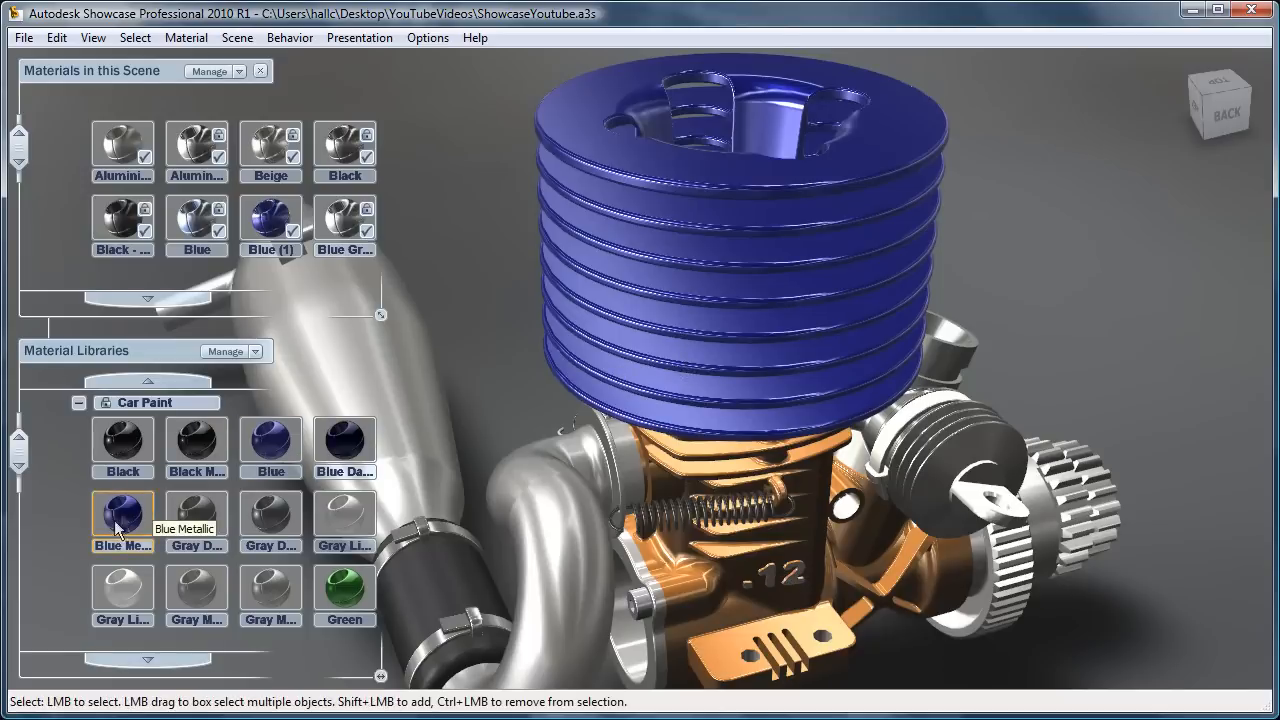
Step: Try the Green material from the Car Paint category on the finned cylinder cooling head
{"action": "left_click", "coordinate": [599, 279]}
{"action": "double_click", "coordinate": [343, 600]}
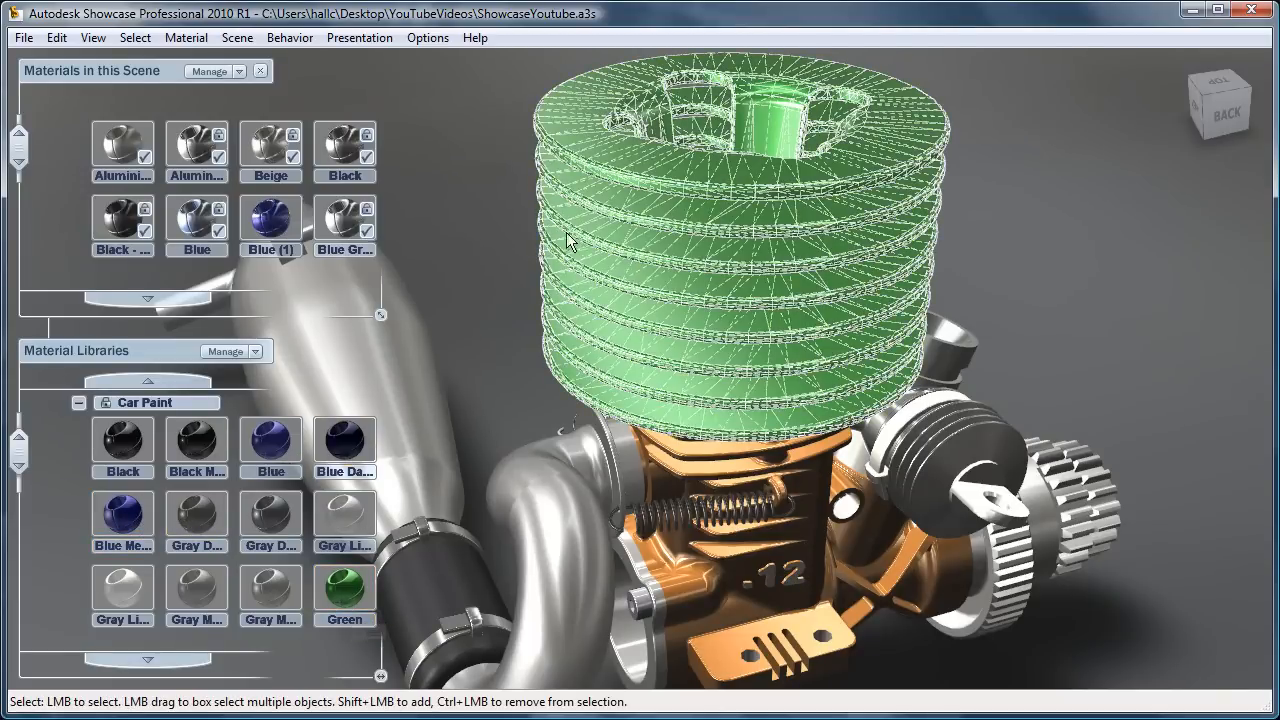
{"action": "left_click_drag", "start_coordinate": [786, 349], "coordinate": [793, 578], "text": "alt"}
{"action": "mouse_move", "coordinate": [742, 250]}
{"action": "left_mouse_down", "text": "alt"}
{"action": "mouse_move", "coordinate": [726, 172]}
{"action": "mouse_move", "coordinate": [737, 238]}
{"action": "left_mouse_up", "text": "alt"}
{"action": "mouse_move", "coordinate": [18, 455]}
{"action": "left_mouse_down"}
{"action": "mouse_move", "coordinate": [19, 529]}
{"action": "mouse_move", "coordinate": [19, 440]}
{"action": "left_mouse_up"}
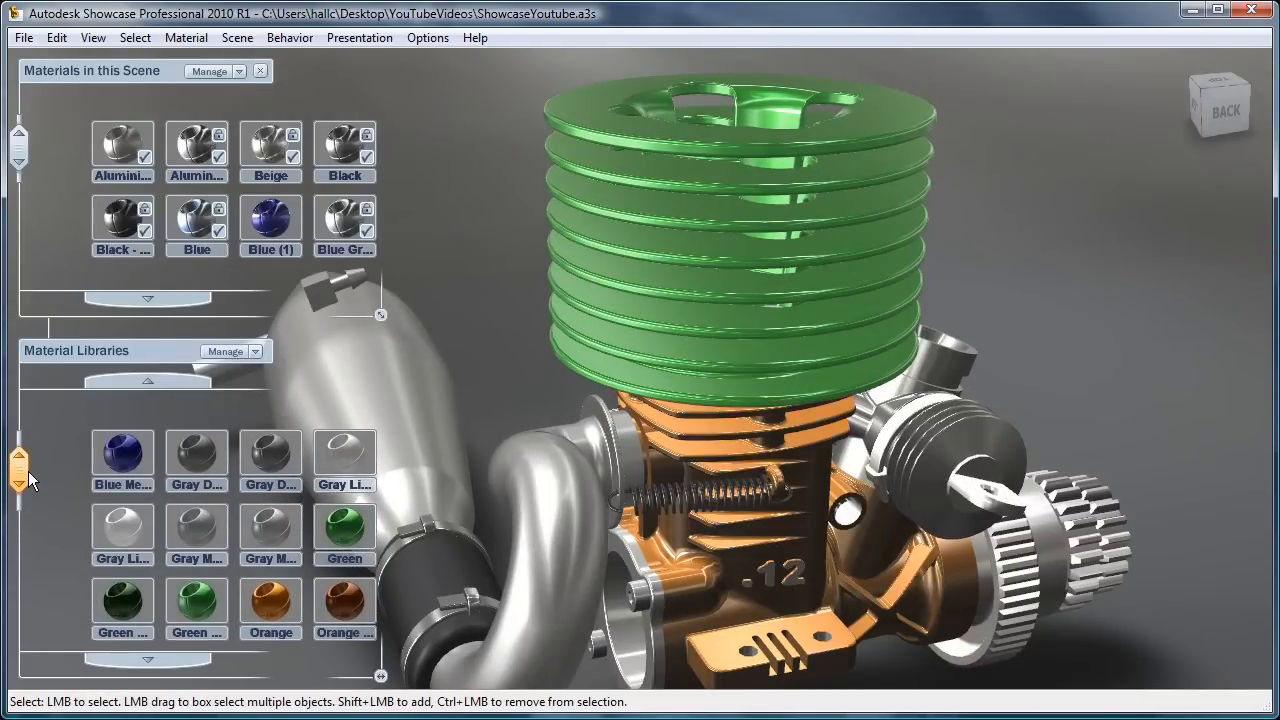
Step: Reassign the scene's Blue (1) material to the finned cylinder cooling head
{"action": "left_click", "coordinate": [644, 273]}
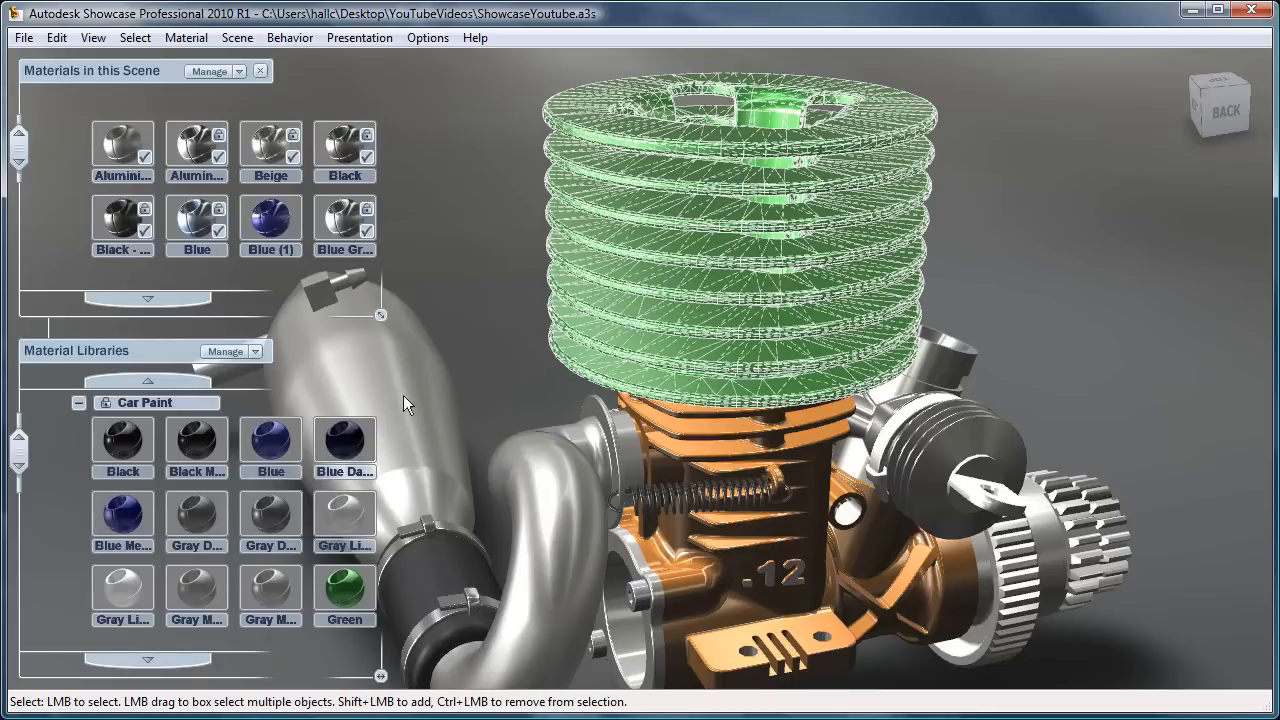
{"action": "left_click", "coordinate": [270, 218]}
{"action": "left_click", "coordinate": [447, 204]}
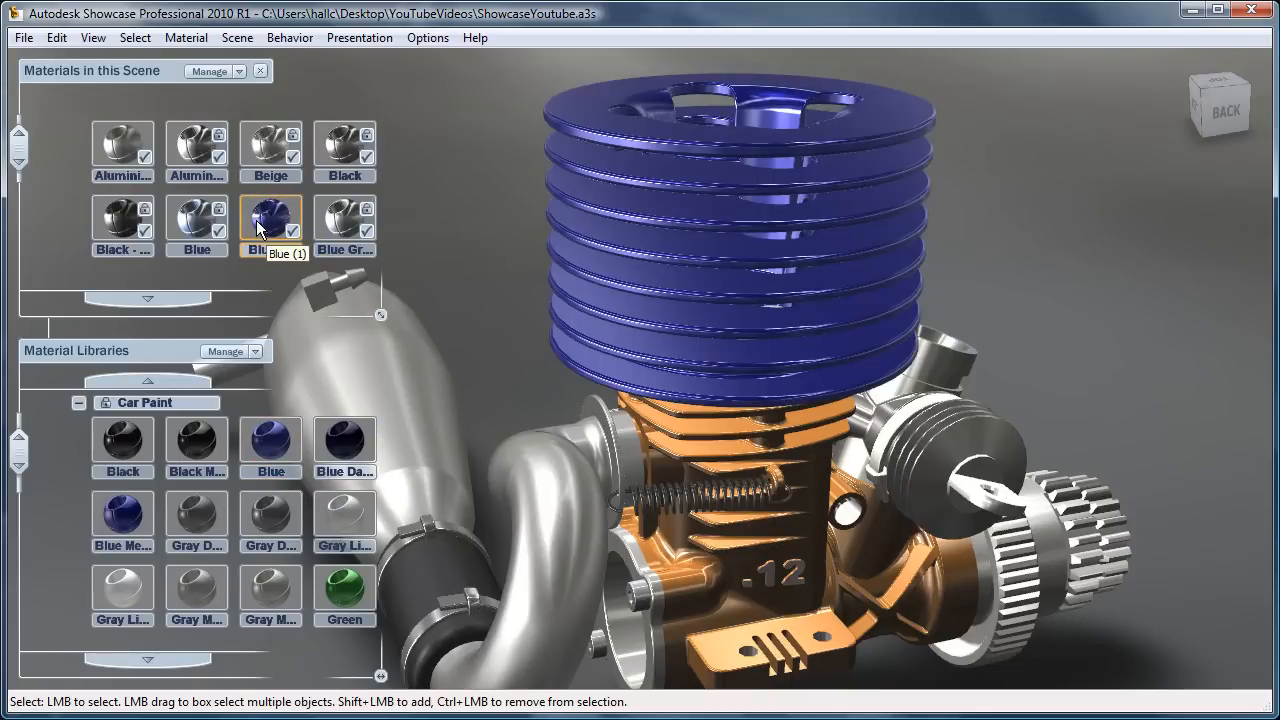
Step: Copy the cooling head's Blue (1) material and paste it onto the end plate of the crankcase beside the exhaust header
{"action": "left_click", "coordinate": [656, 246]}
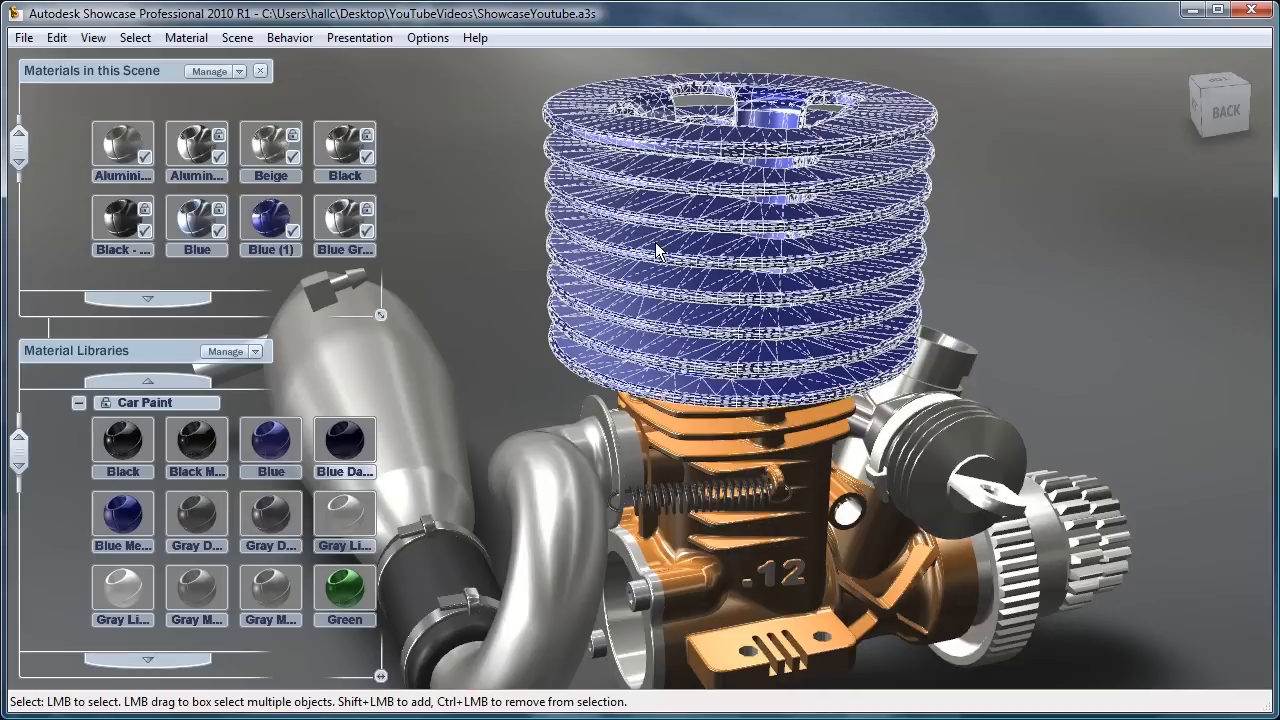
{"action": "key", "text": "ctrl+c"}
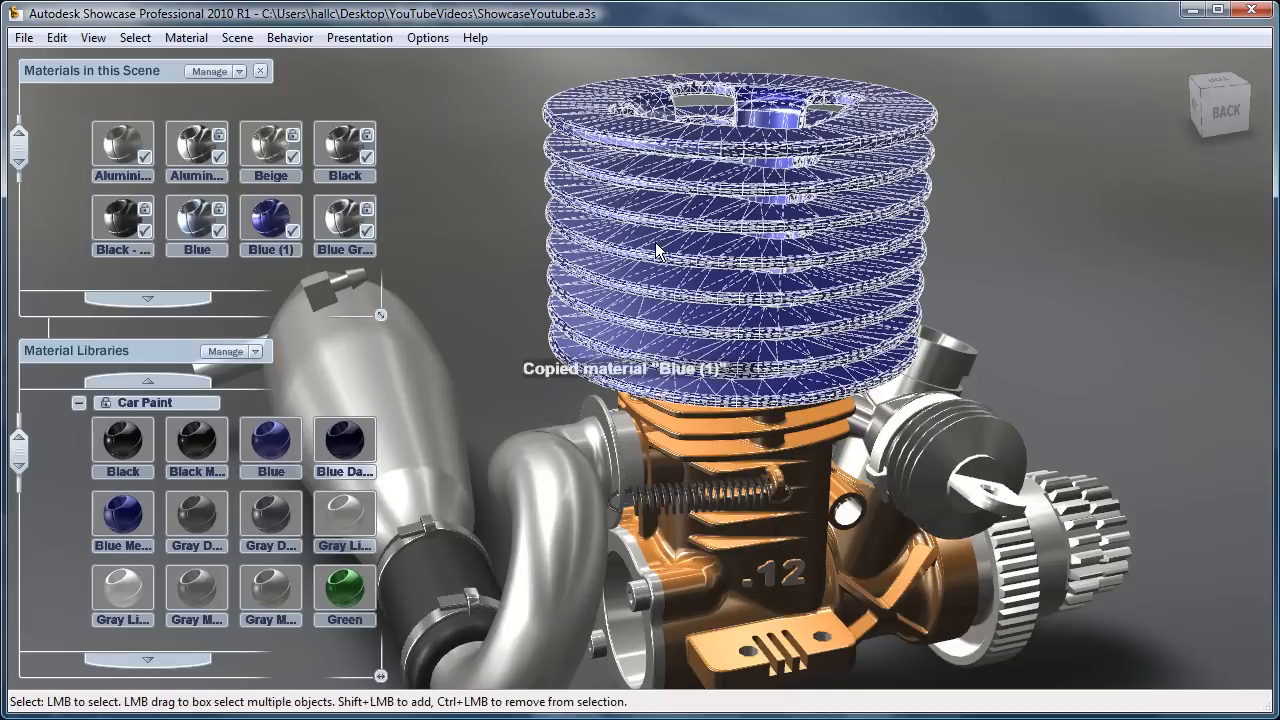
{"action": "left_click", "coordinate": [632, 667]}
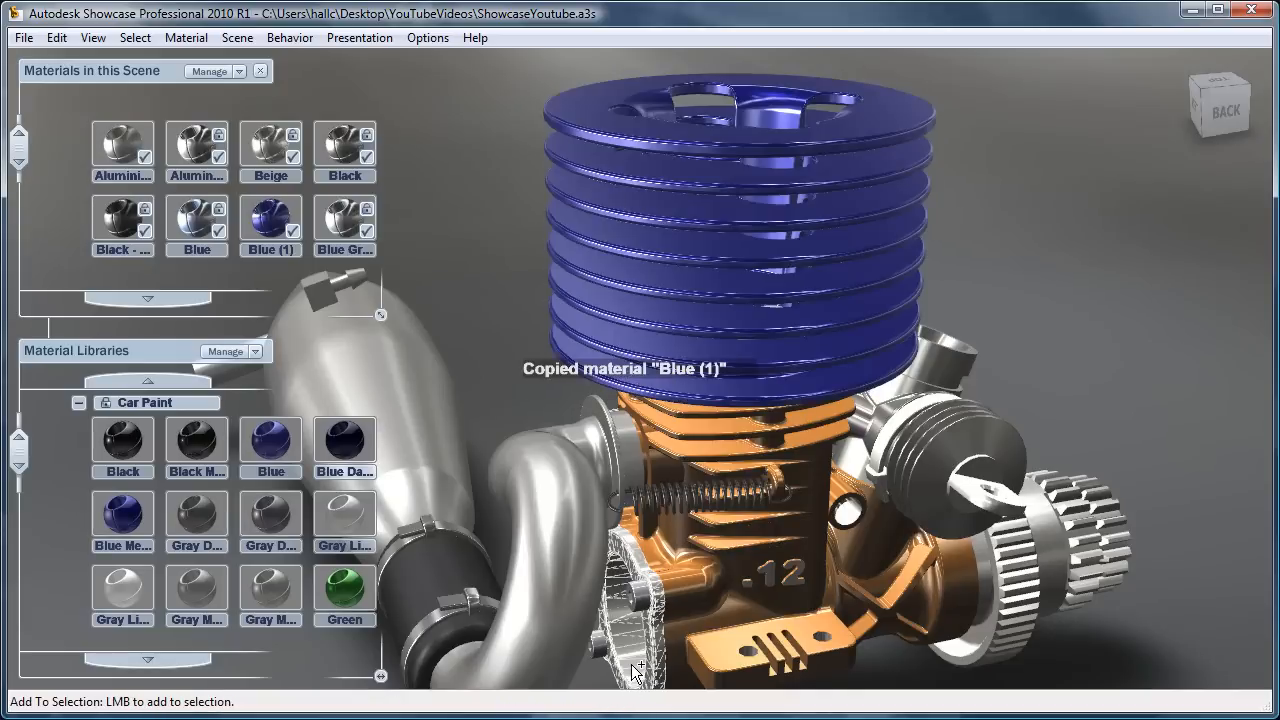
{"action": "left_click", "coordinate": [473, 361]}
Step: Assign the Brushed Metal material from the Metal category to the smooth drum between the large toothed wheel and the two smaller gears
{"action": "right_click_drag", "start_coordinate": [775, 378], "coordinate": [681, 366], "text": "alt"}
{"action": "middle_click_drag", "start_coordinate": [681, 366], "coordinate": [681, 249], "text": "alt"}
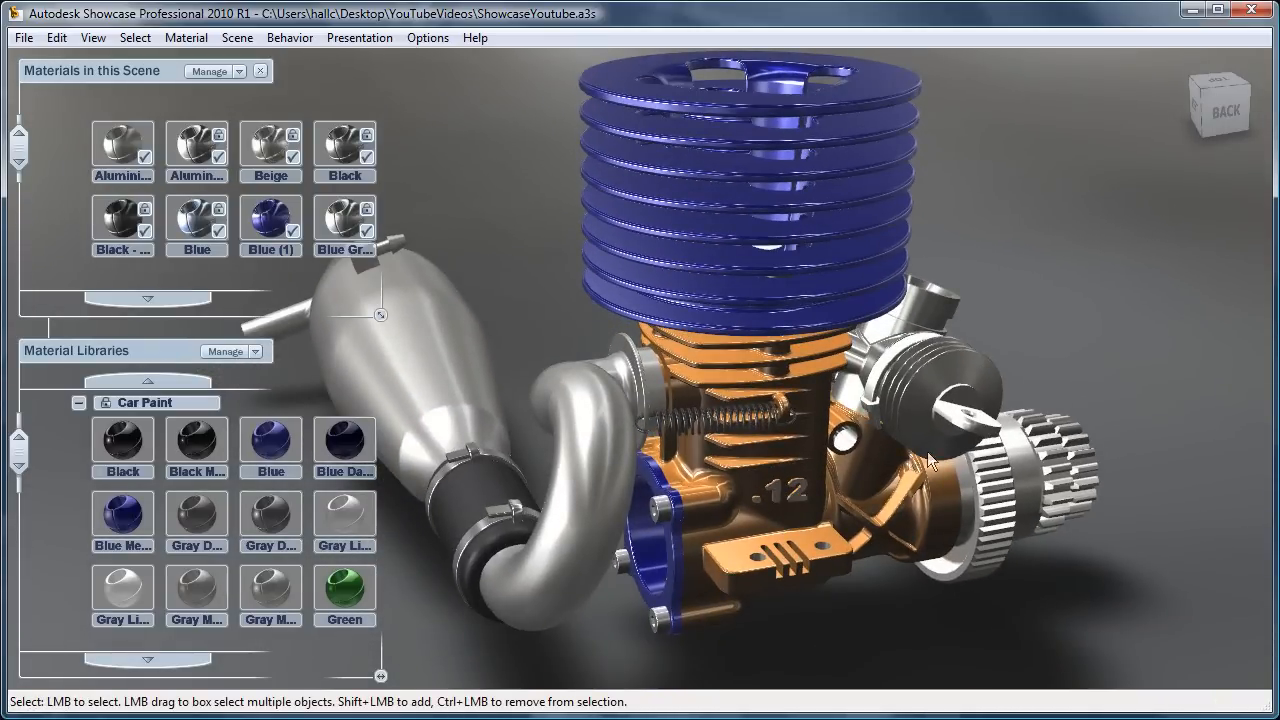
{"action": "left_click_drag", "start_coordinate": [918, 462], "coordinate": [798, 492], "text": "alt"}
{"action": "left_click_drag", "start_coordinate": [703, 378], "coordinate": [630, 362], "text": "alt"}
{"action": "middle_click_drag", "start_coordinate": [1047, 478], "coordinate": [757, 422], "text": "alt"}
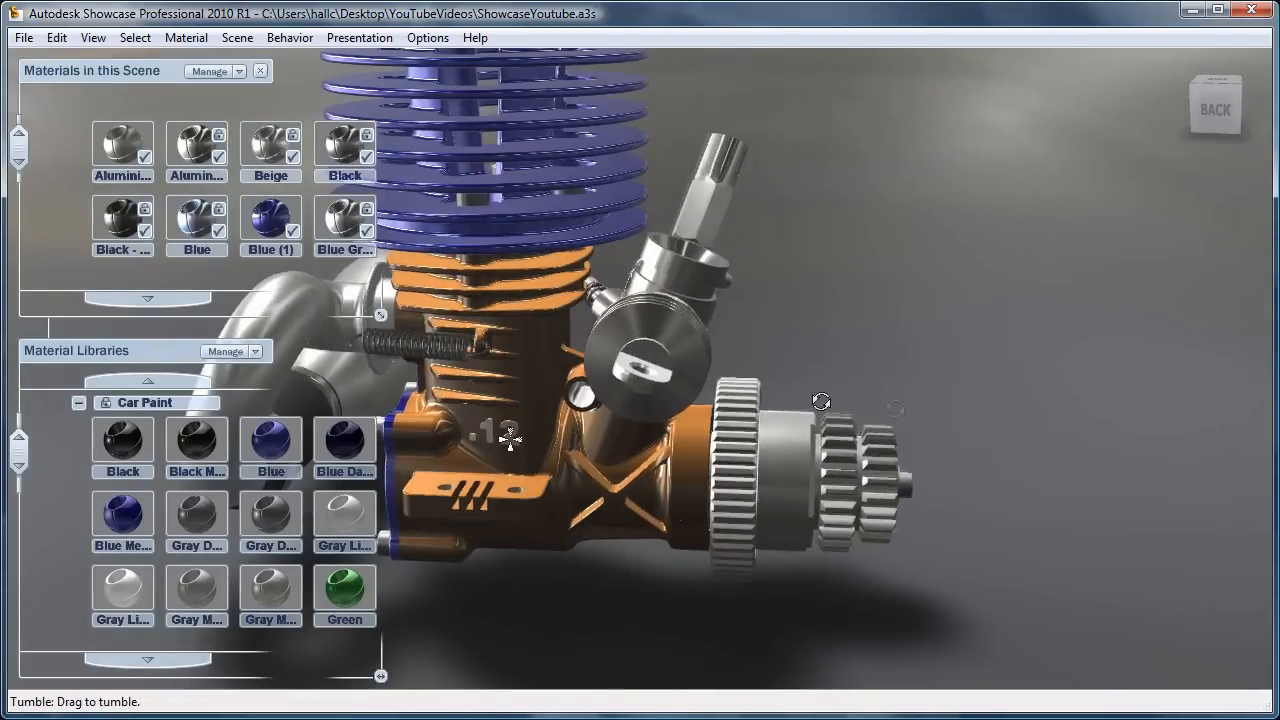
{"action": "left_click_drag", "start_coordinate": [823, 401], "coordinate": [438, 344], "text": "alt"}
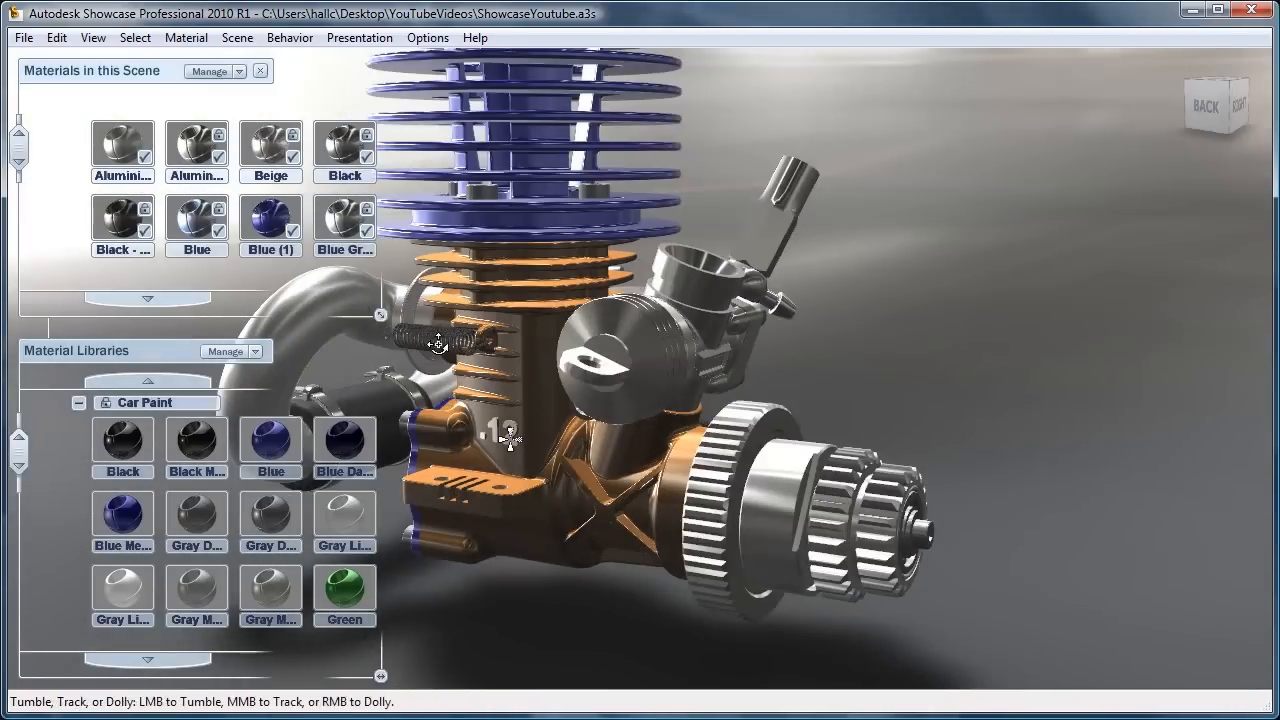
{"action": "left_click", "coordinate": [77, 402]}
{"action": "left_click", "coordinate": [79, 529]}
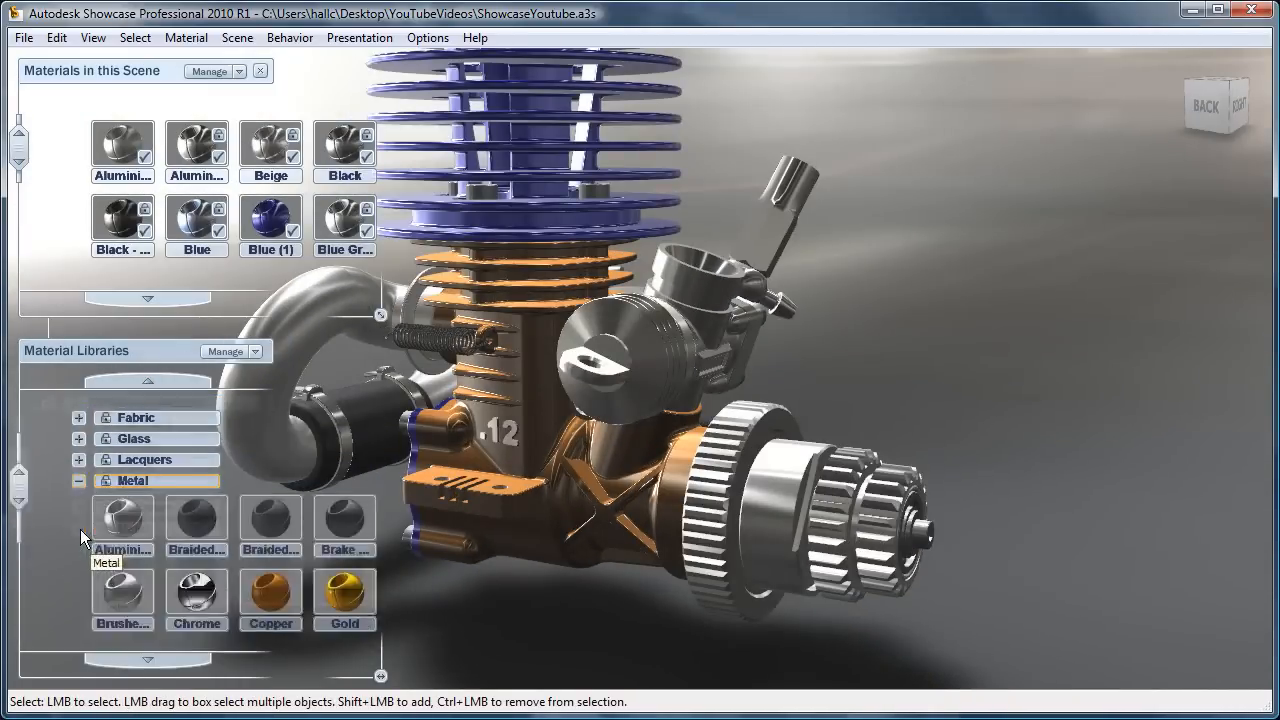
{"action": "left_click", "coordinate": [785, 548]}
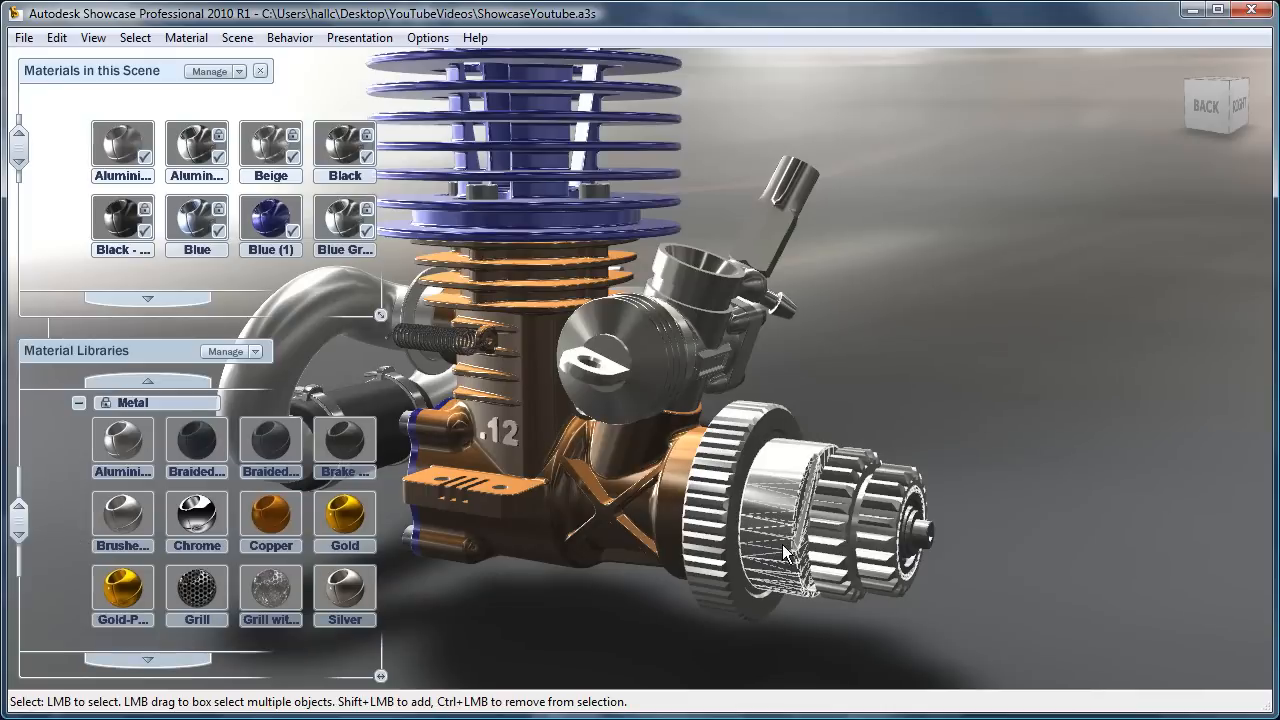
{"action": "right_click_drag", "start_coordinate": [511, 440], "coordinate": [1049, 522], "text": "alt"}
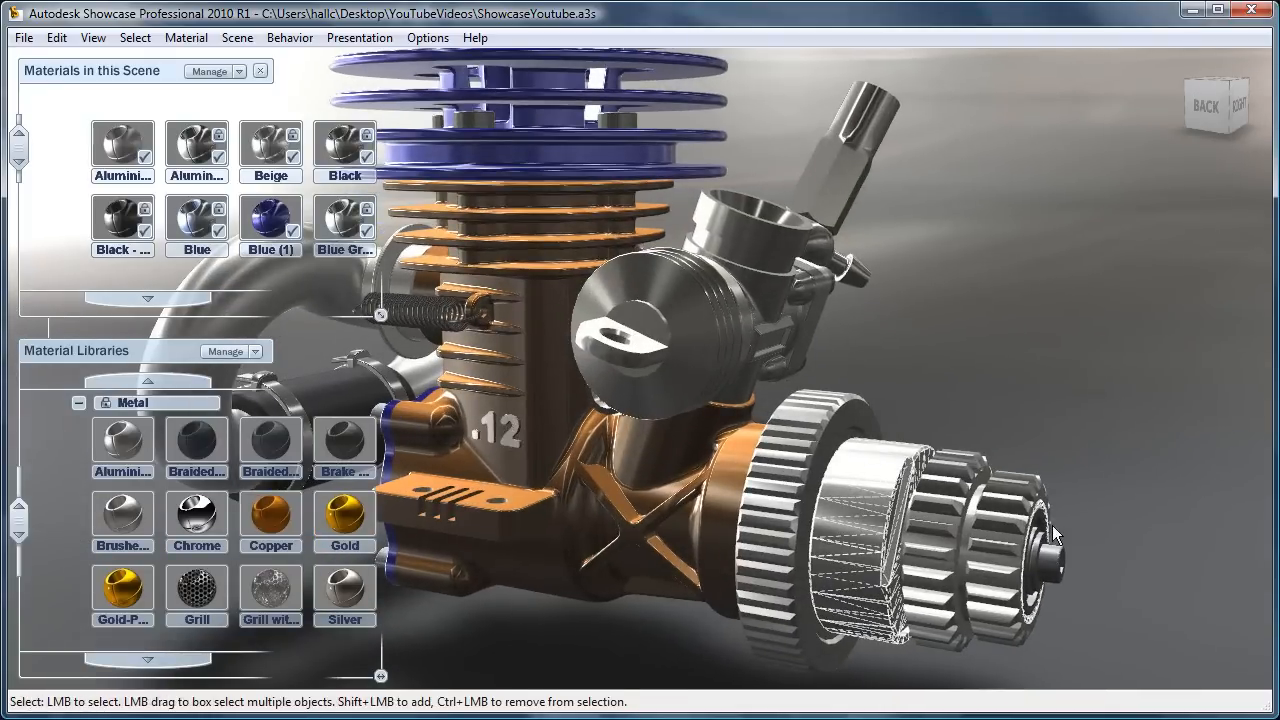
{"action": "key", "text": "f"}
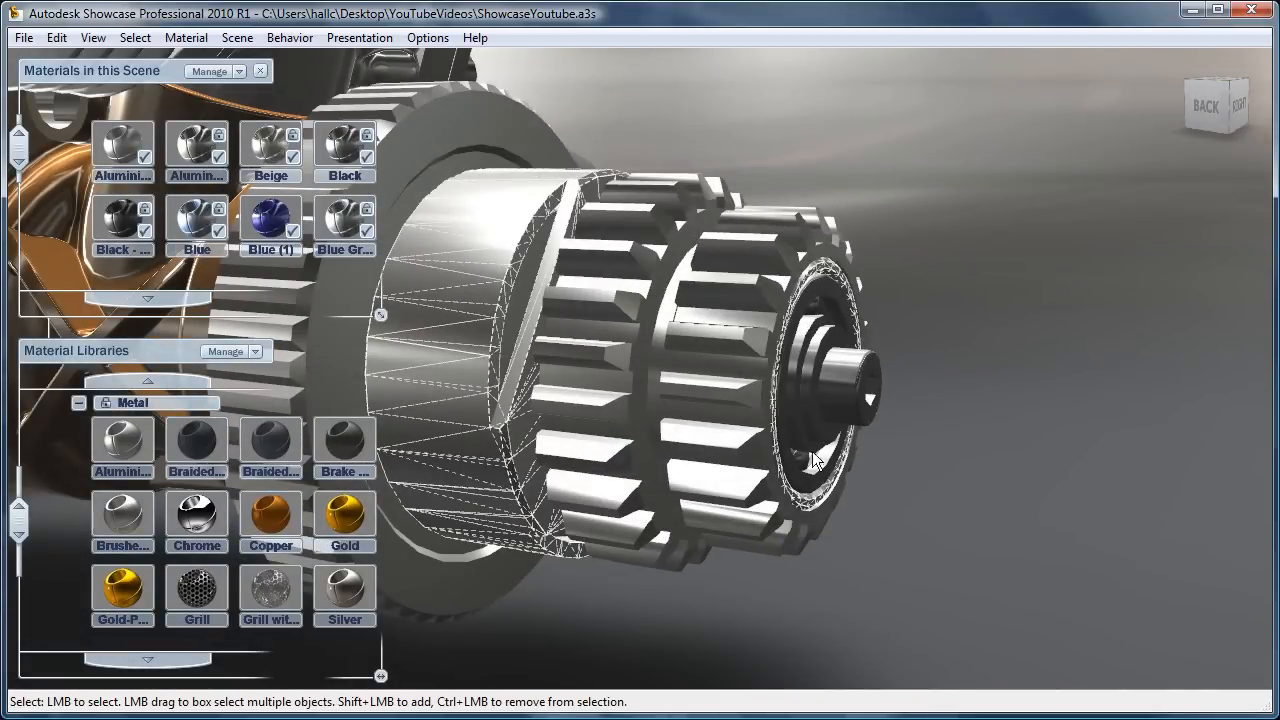
{"action": "left_click", "coordinate": [124, 509]}
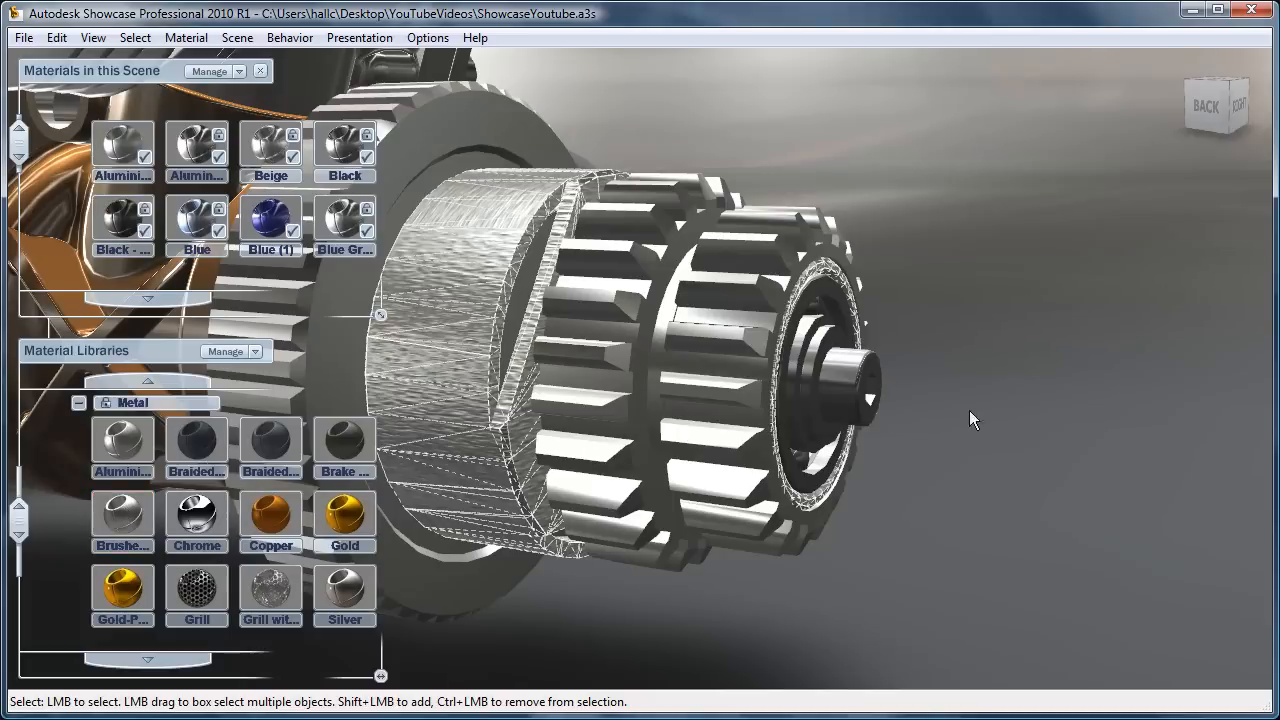
{"action": "left_click", "coordinate": [931, 410]}
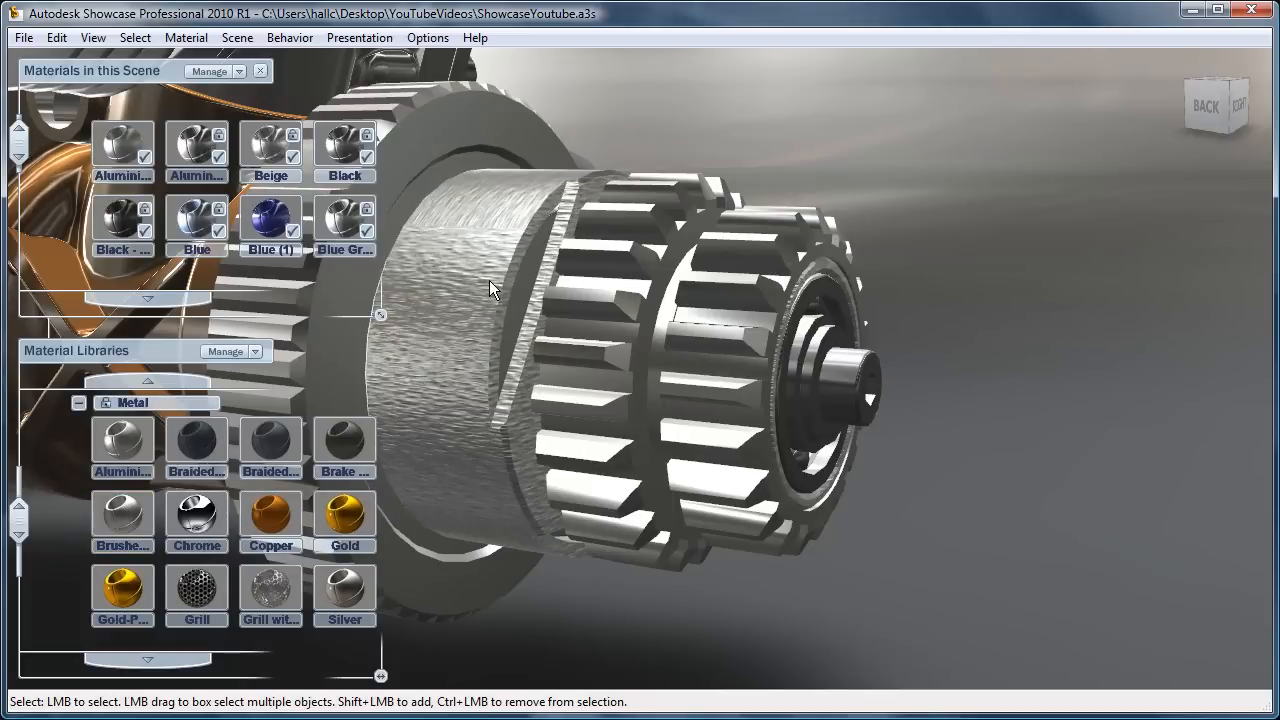
Step: Open the material properties of the brushed metal drum at the Highlight texture settings
{"action": "left_click", "coordinate": [471, 392]}
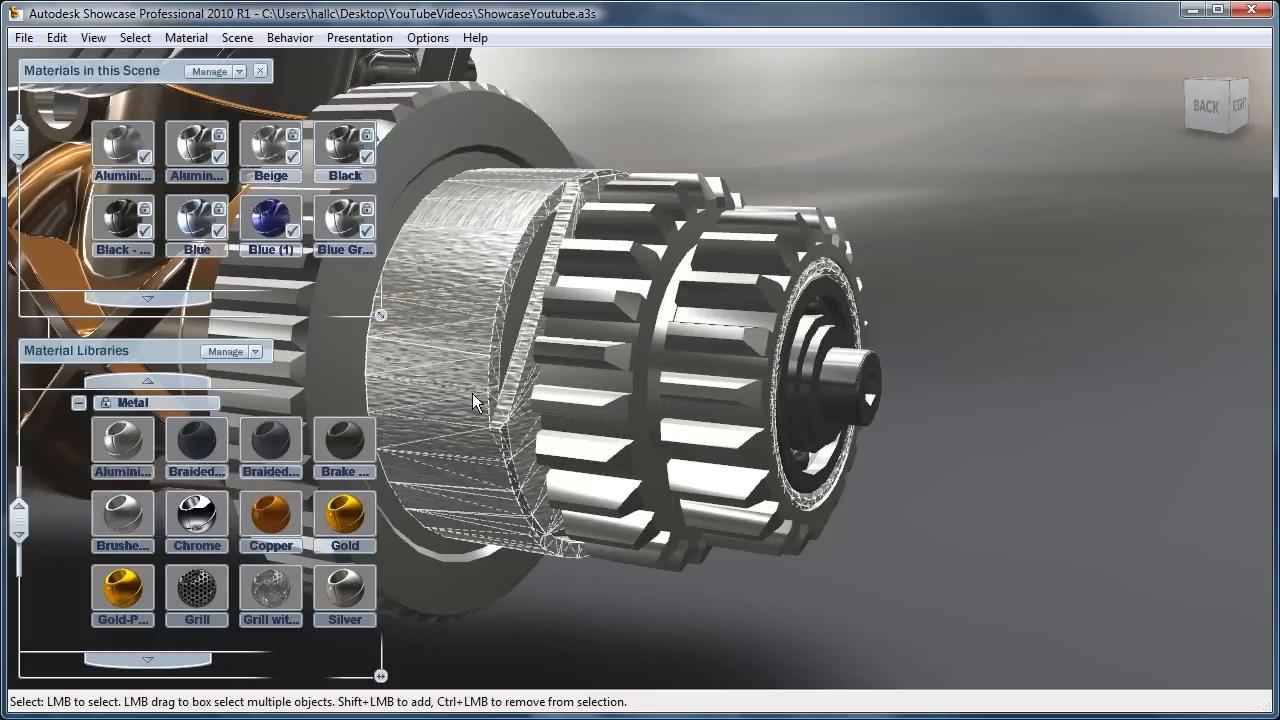
{"action": "left_click", "coordinate": [1129, 468]}
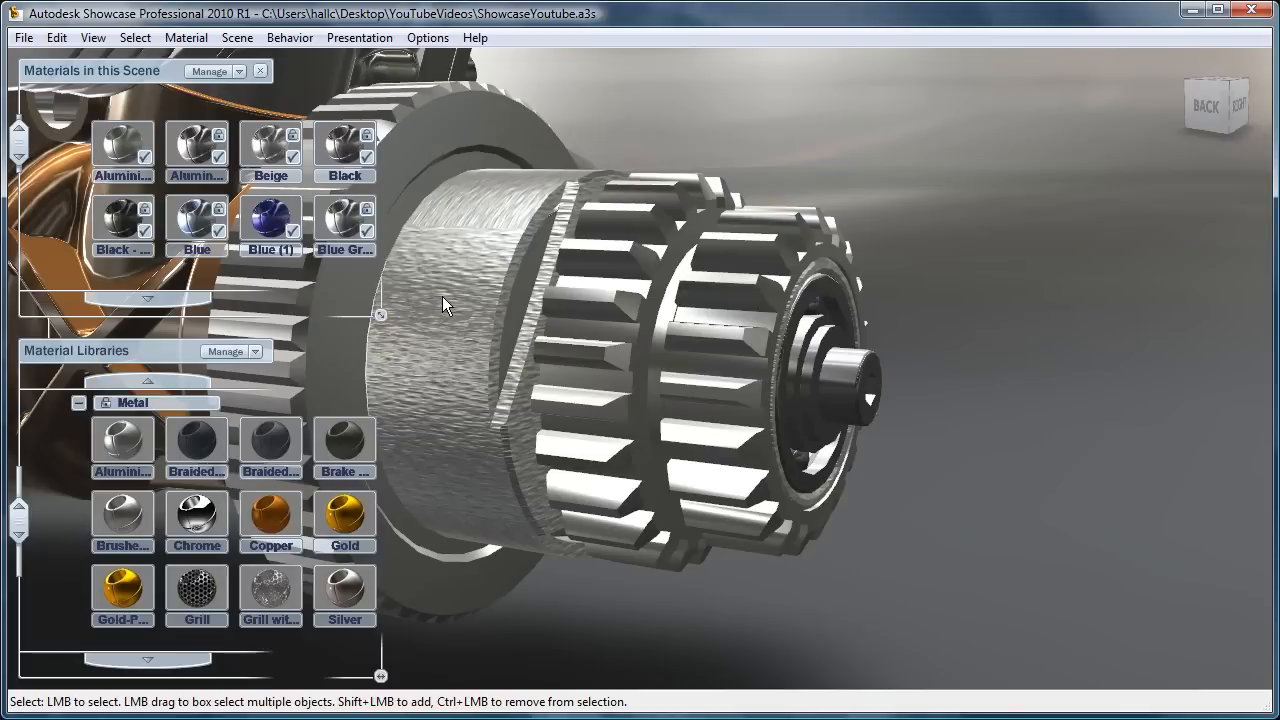
{"action": "left_click", "coordinate": [440, 305]}
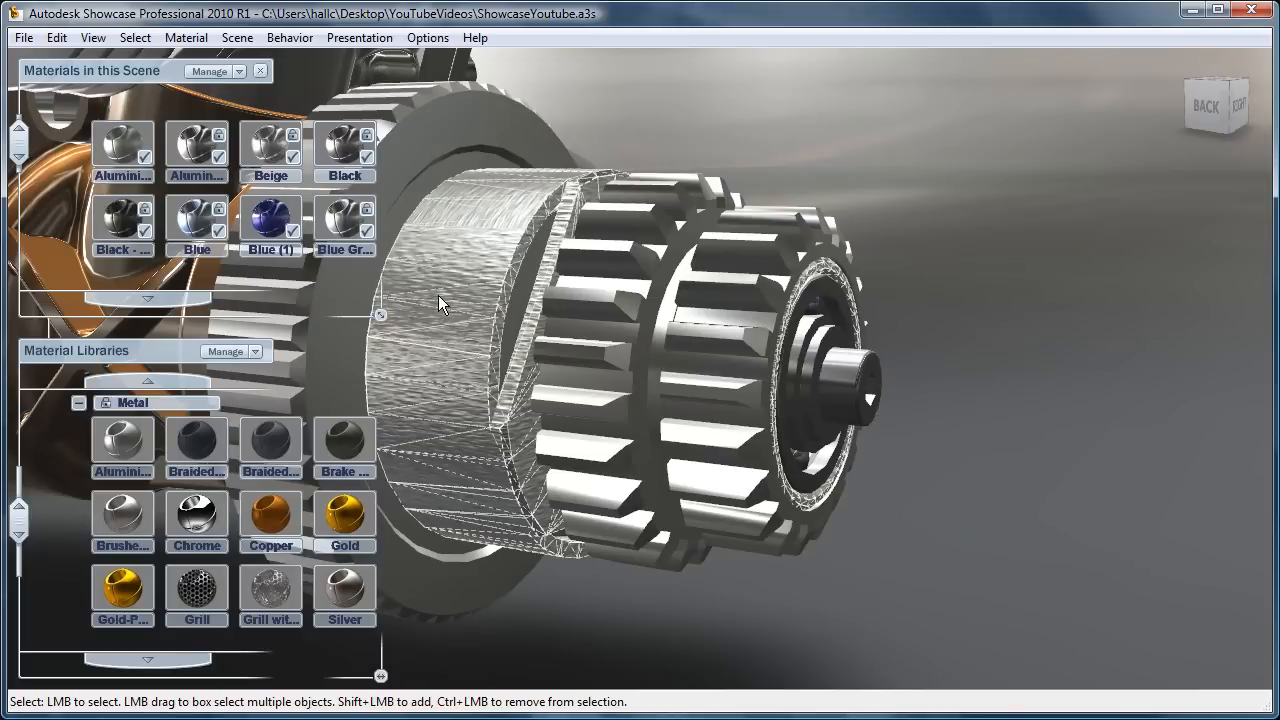
{"action": "left_click", "coordinate": [170, 38]}
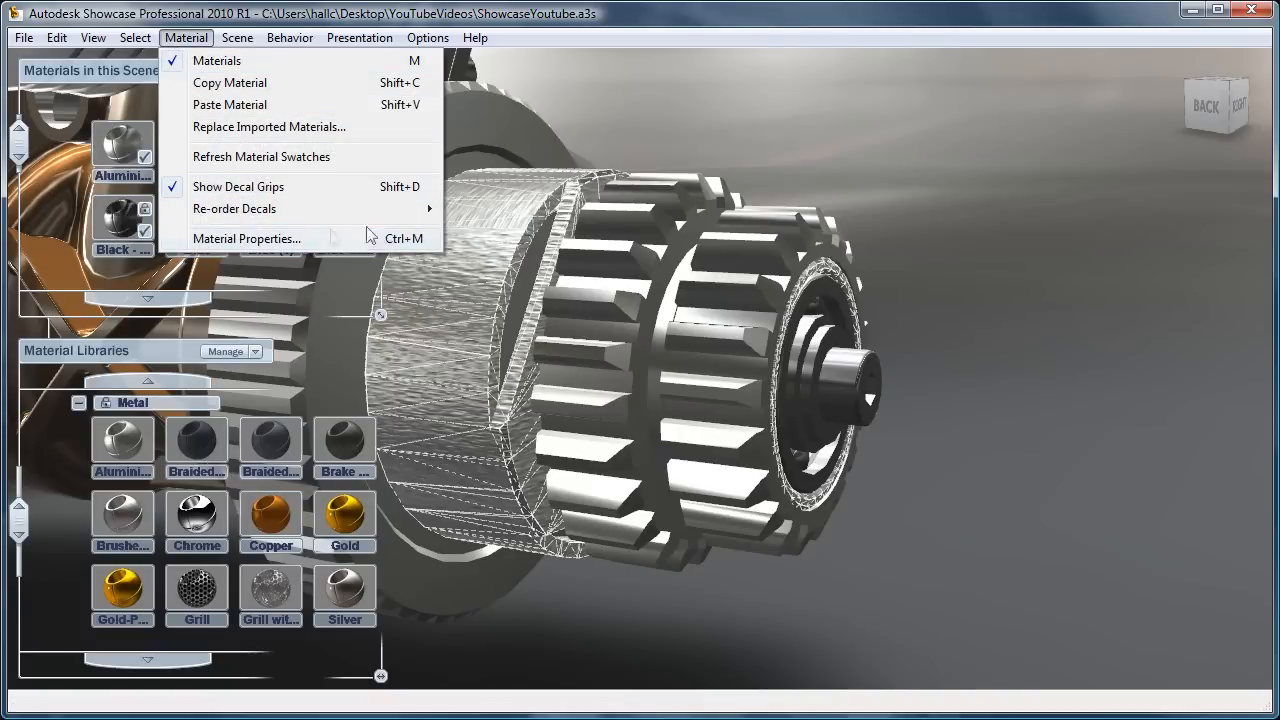
{"action": "left_click", "coordinate": [263, 240]}
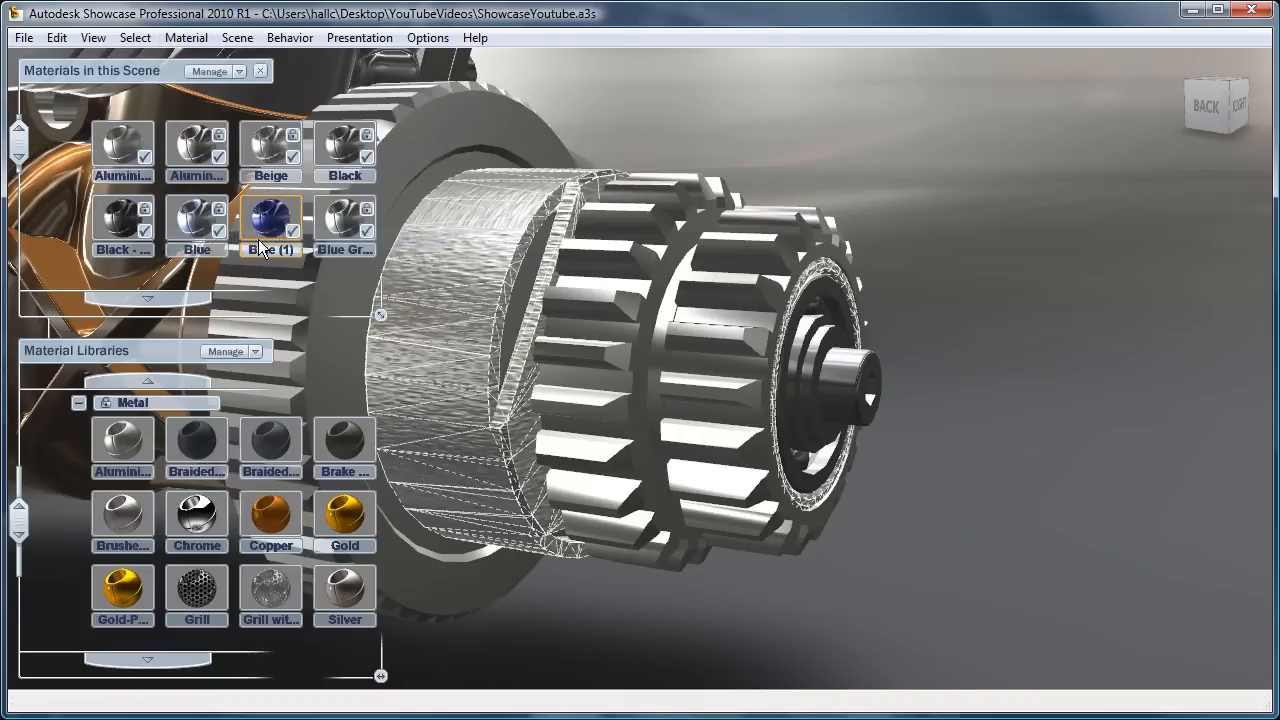
{"action": "left_click_drag", "start_coordinate": [993, 36], "coordinate": [1047, 44]}
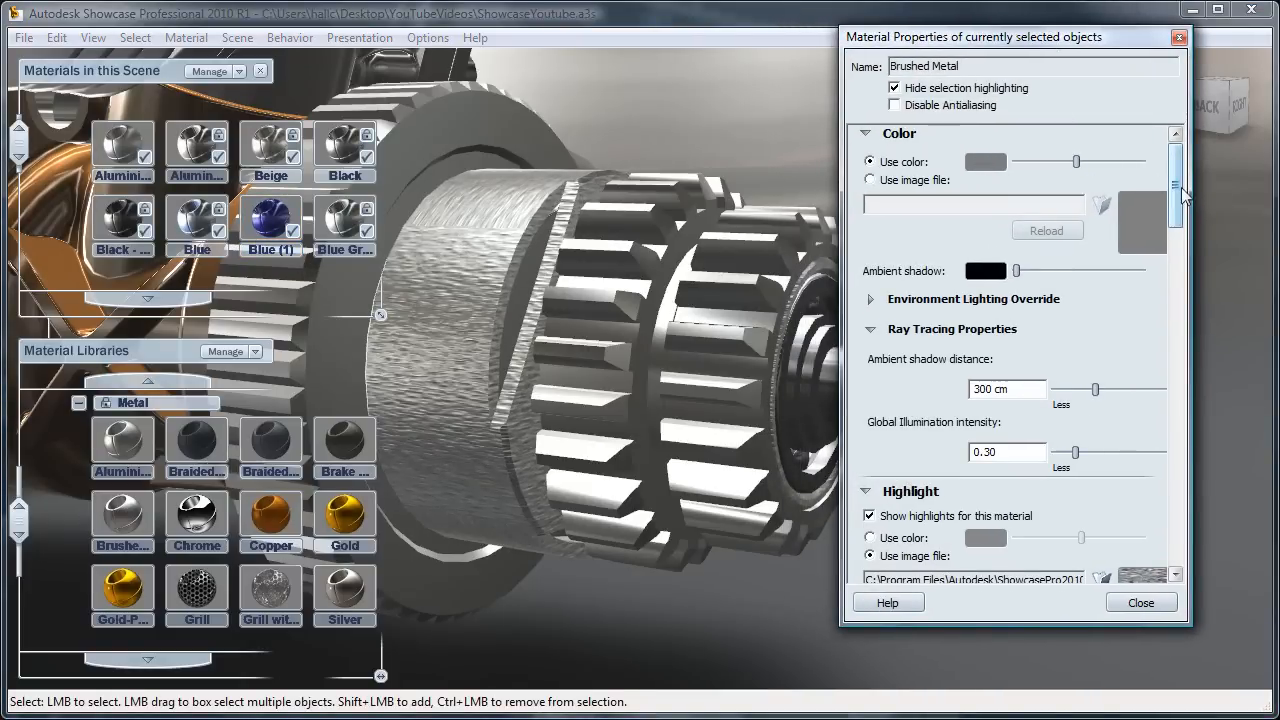
{"action": "scroll", "coordinate": [987, 170], "scroll_direction": "down", "scroll_amount": 5}
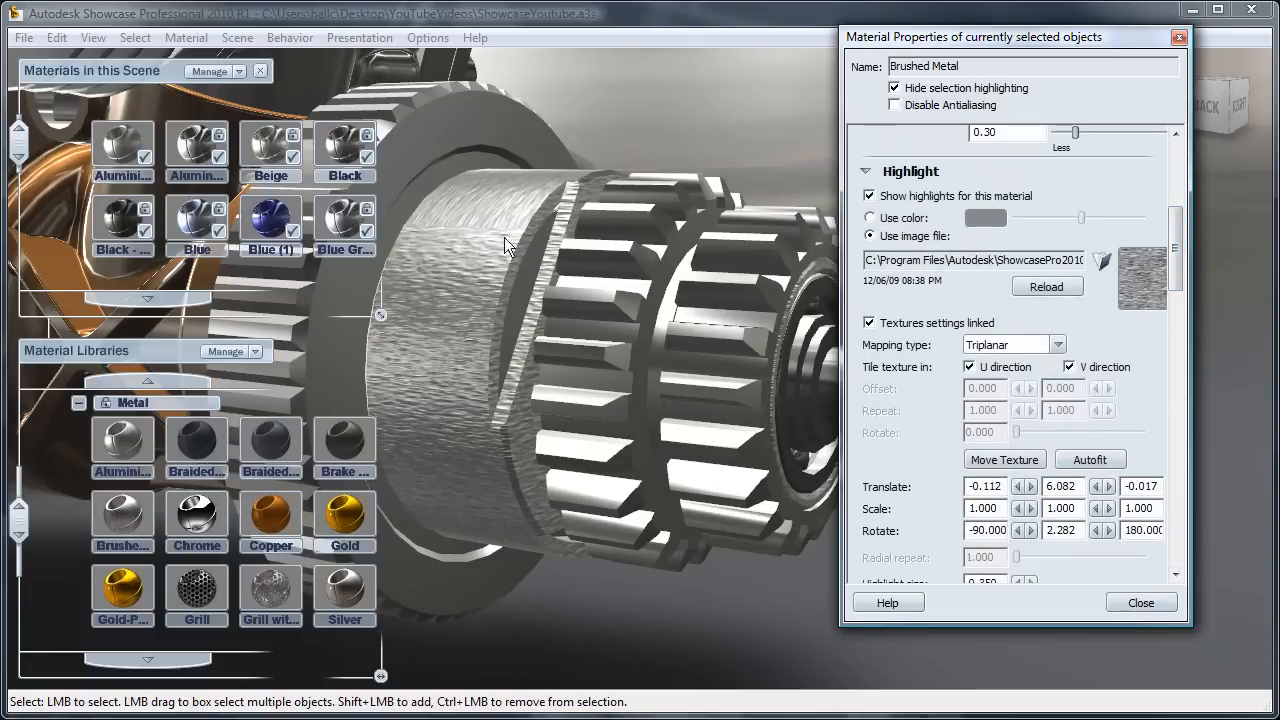
{"action": "mouse_move", "coordinate": [1176, 254]}
{"action": "left_mouse_down"}
{"action": "mouse_move", "coordinate": [1174, 271]}
{"action": "mouse_move", "coordinate": [1173, 260]}
{"action": "left_mouse_up"}
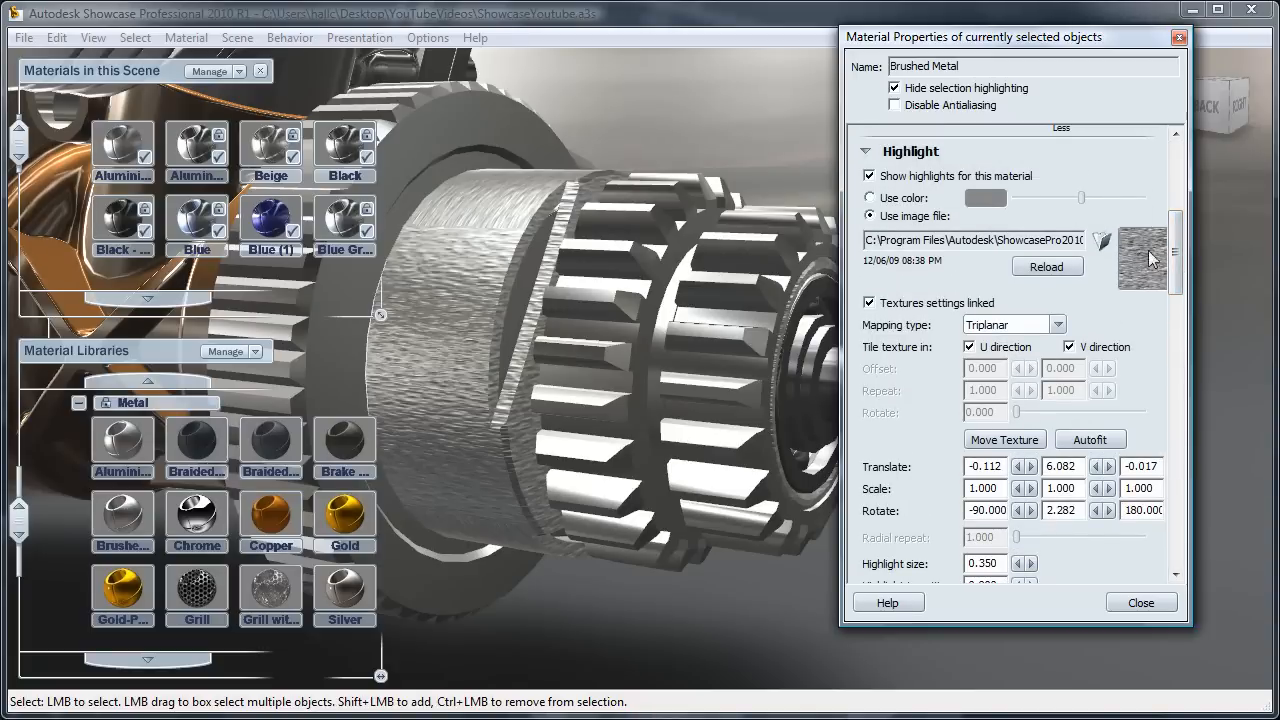
{"action": "mouse_move", "coordinate": [1168, 255]}
{"action": "left_mouse_down"}
{"action": "mouse_move", "coordinate": [1175, 305]}
{"action": "mouse_move", "coordinate": [1177, 256]}
{"action": "left_mouse_up"}
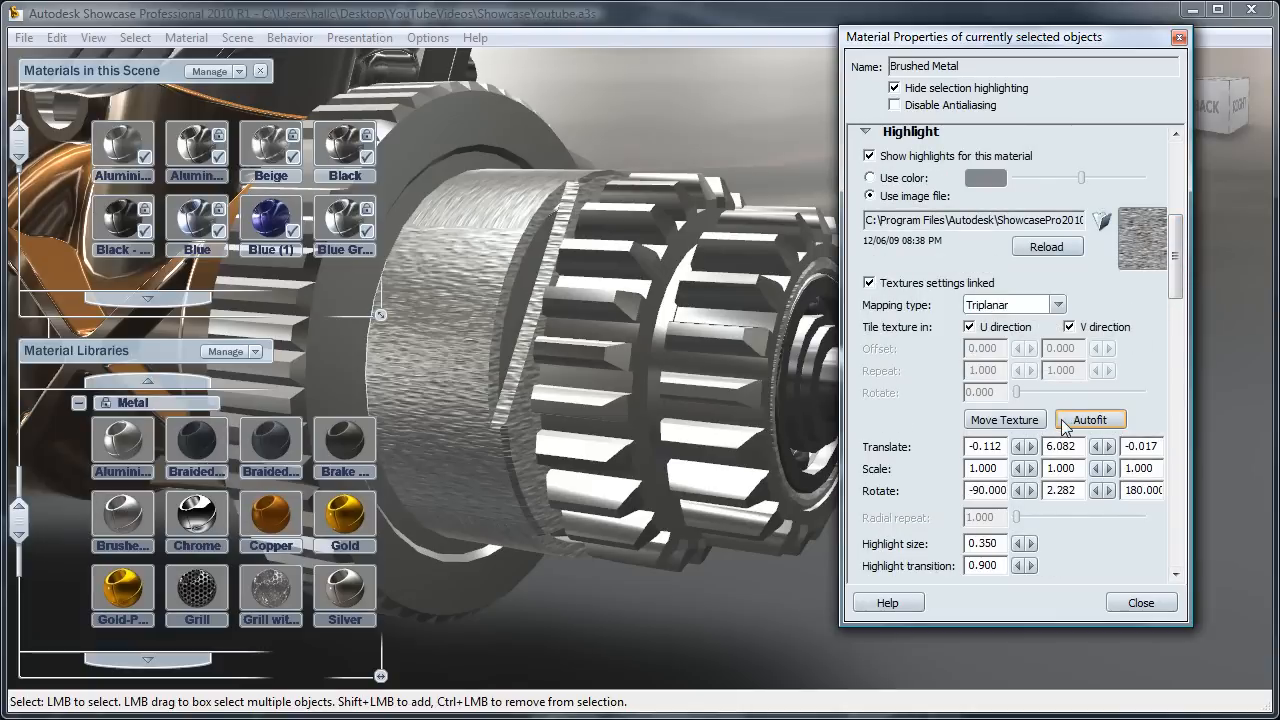
Step: Turn on interactive texture moving for the drum's highlight image and autofit the texture to the drum
{"action": "left_click", "coordinate": [1005, 420]}
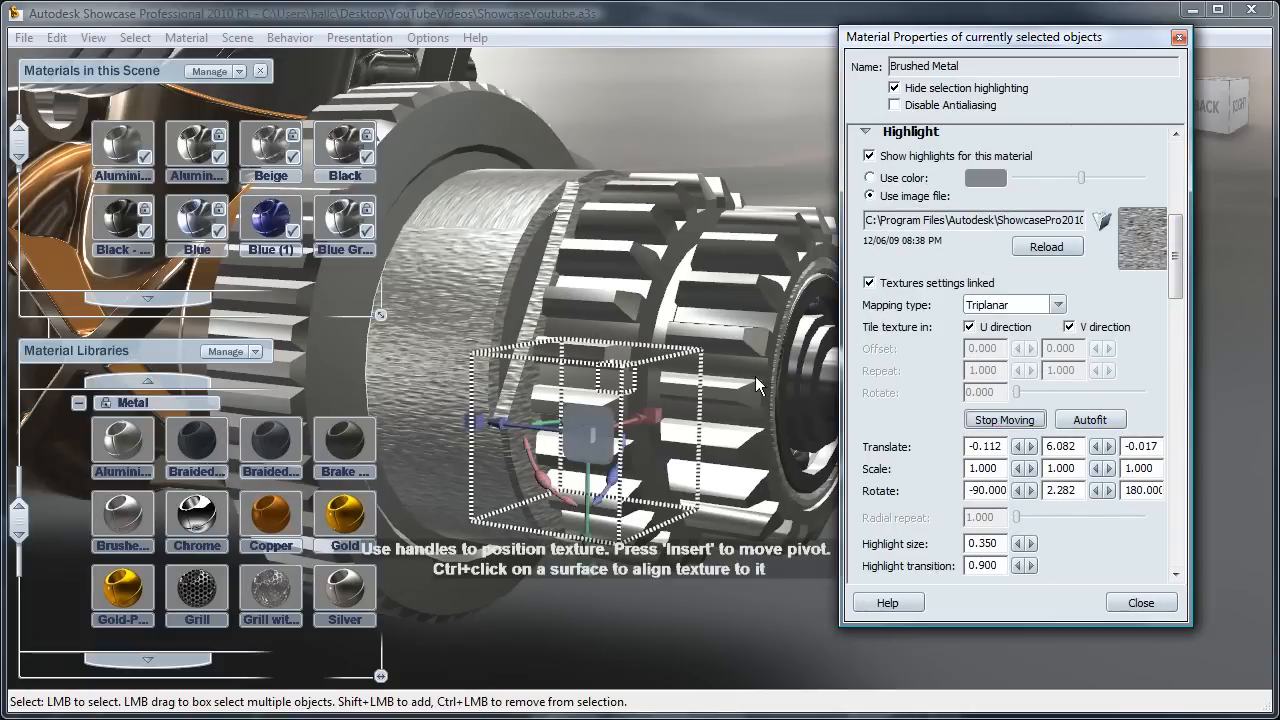
{"action": "mouse_move", "coordinate": [521, 427]}
{"action": "left_mouse_down"}
{"action": "mouse_move", "coordinate": [545, 427]}
{"action": "mouse_move", "coordinate": [478, 423]}
{"action": "mouse_move", "coordinate": [498, 432]}
{"action": "left_mouse_up"}
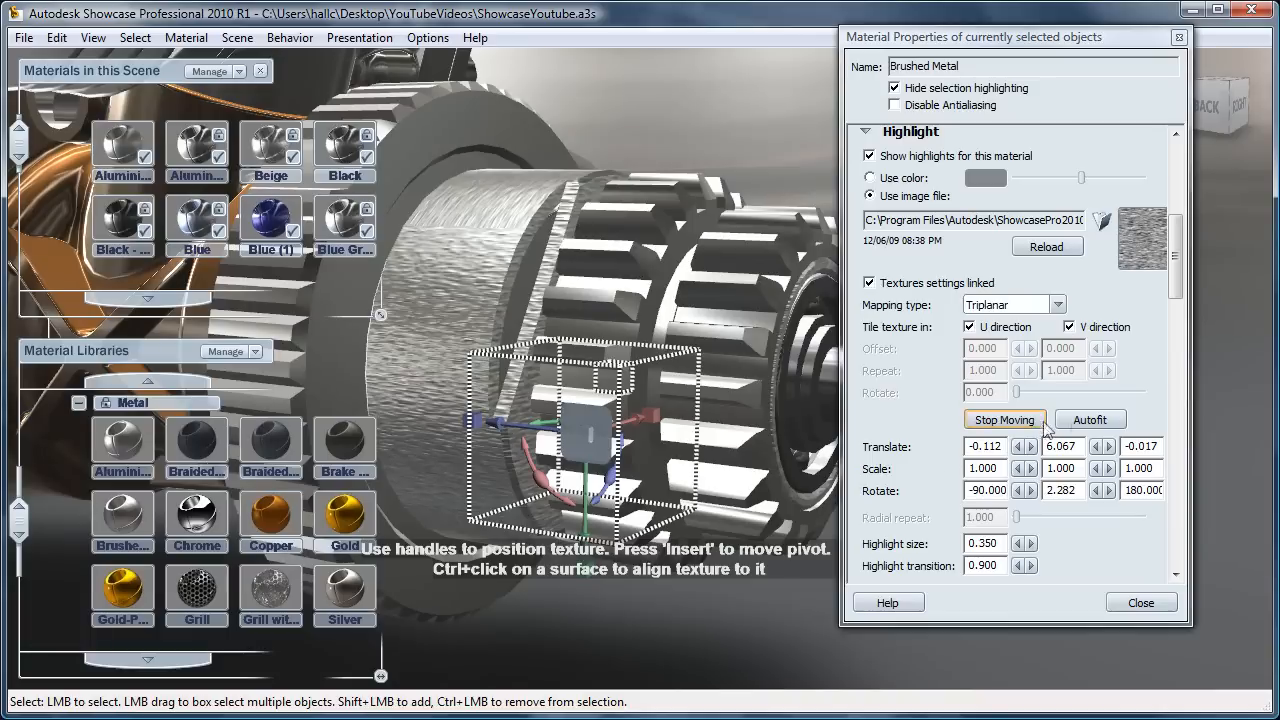
{"action": "left_click", "coordinate": [1089, 420]}
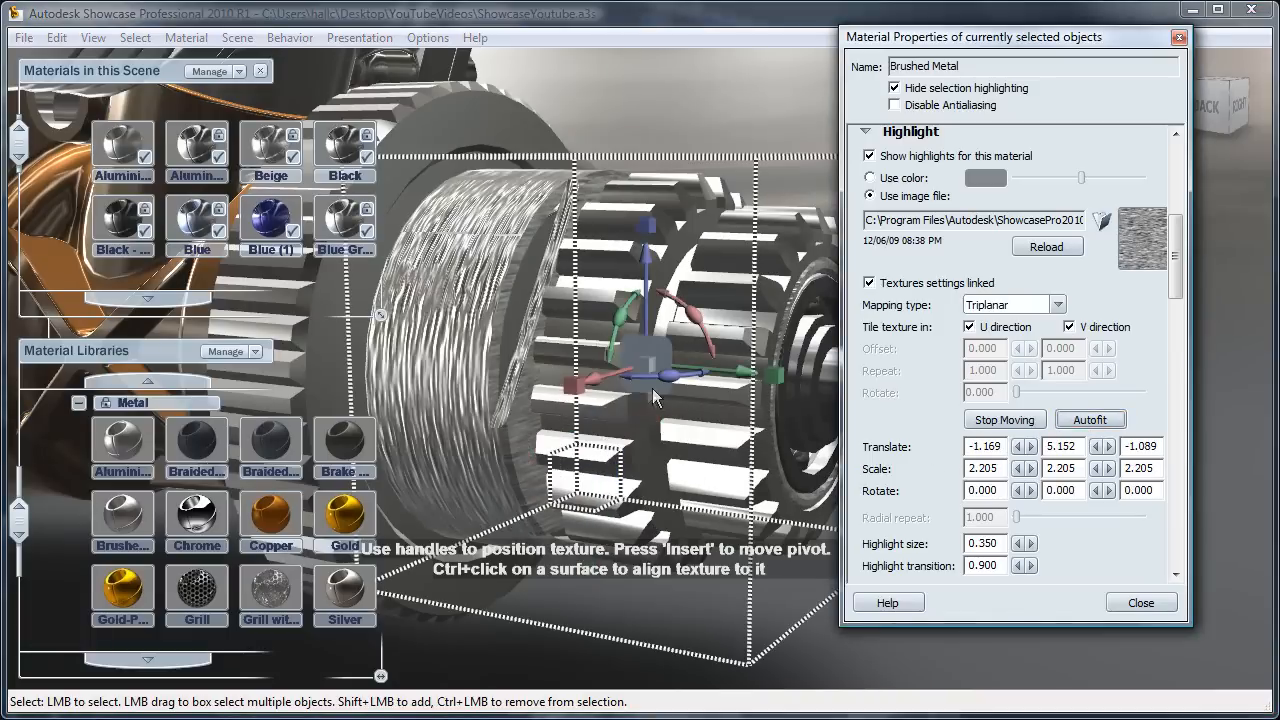
Step: Shrink the drum's brushed texture uniformly to a scale of about 0.157 with the placement handles
{"action": "left_click_drag", "start_coordinate": [642, 367], "coordinate": [191, 405]}
{"action": "left_click_drag", "start_coordinate": [646, 370], "coordinate": [590, 377]}
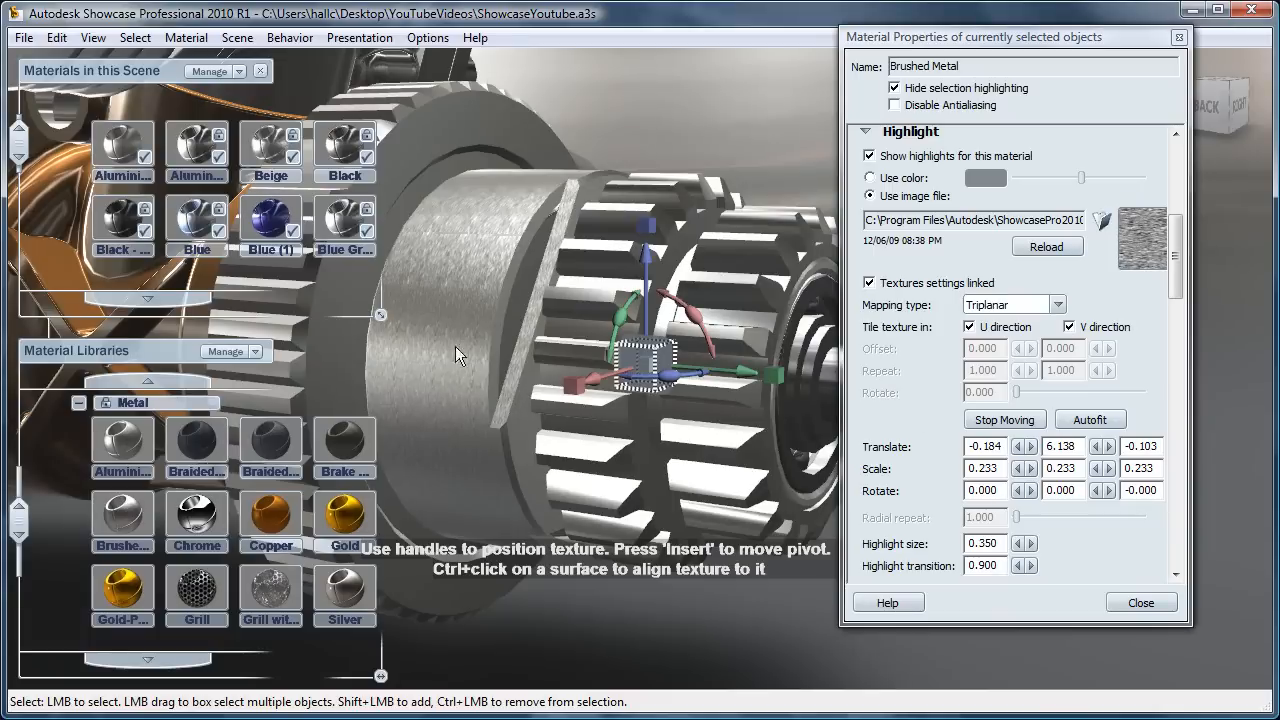
{"action": "left_click_drag", "start_coordinate": [654, 370], "coordinate": [553, 379]}
Step: Examine the Bump image file and its linked texture settings against those of the Highlight section, and close the material properties
{"action": "left_click_drag", "start_coordinate": [1178, 268], "coordinate": [1159, 514]}
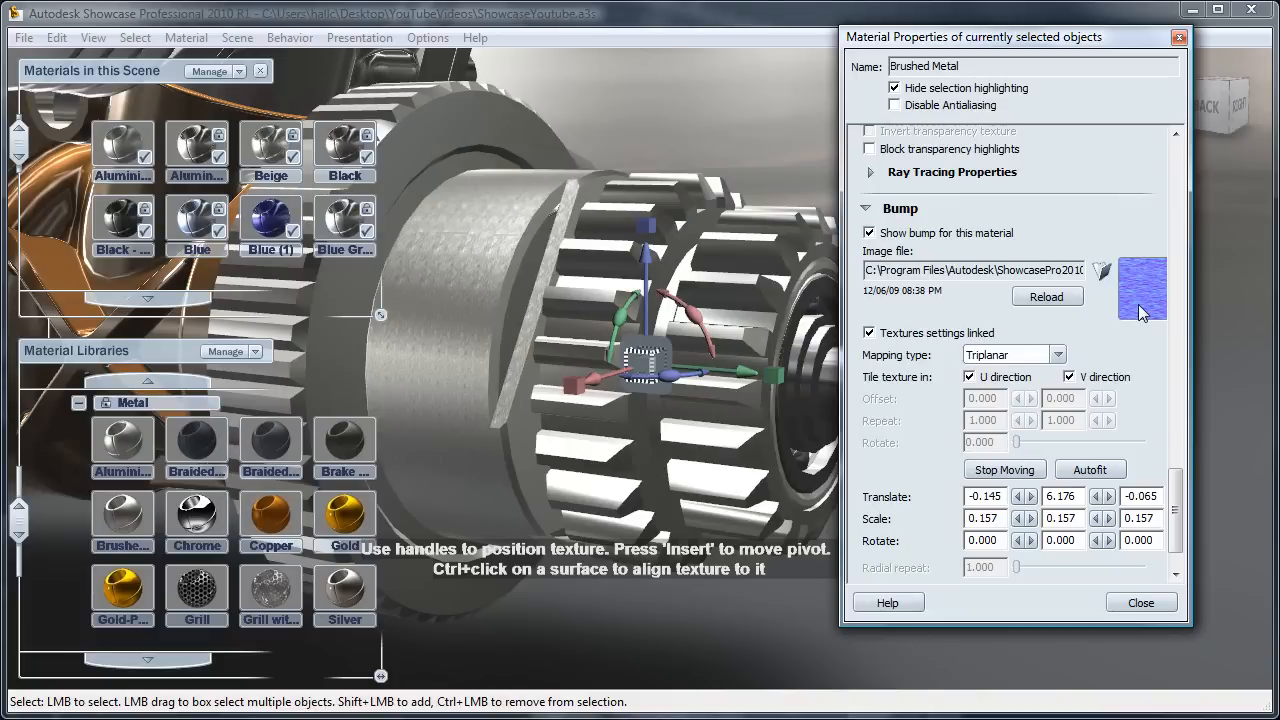
{"action": "key", "text": "End"}
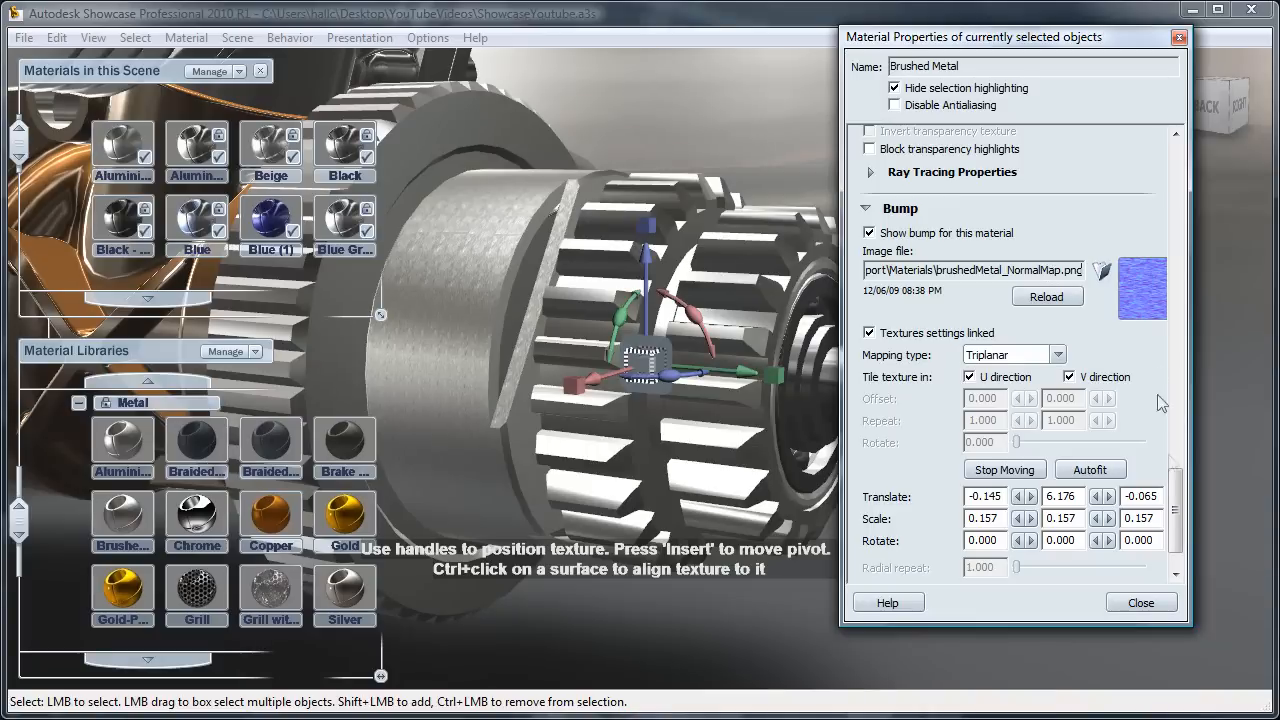
{"action": "scroll", "coordinate": [1170, 506], "scroll_direction": "down", "scroll_amount": 1}
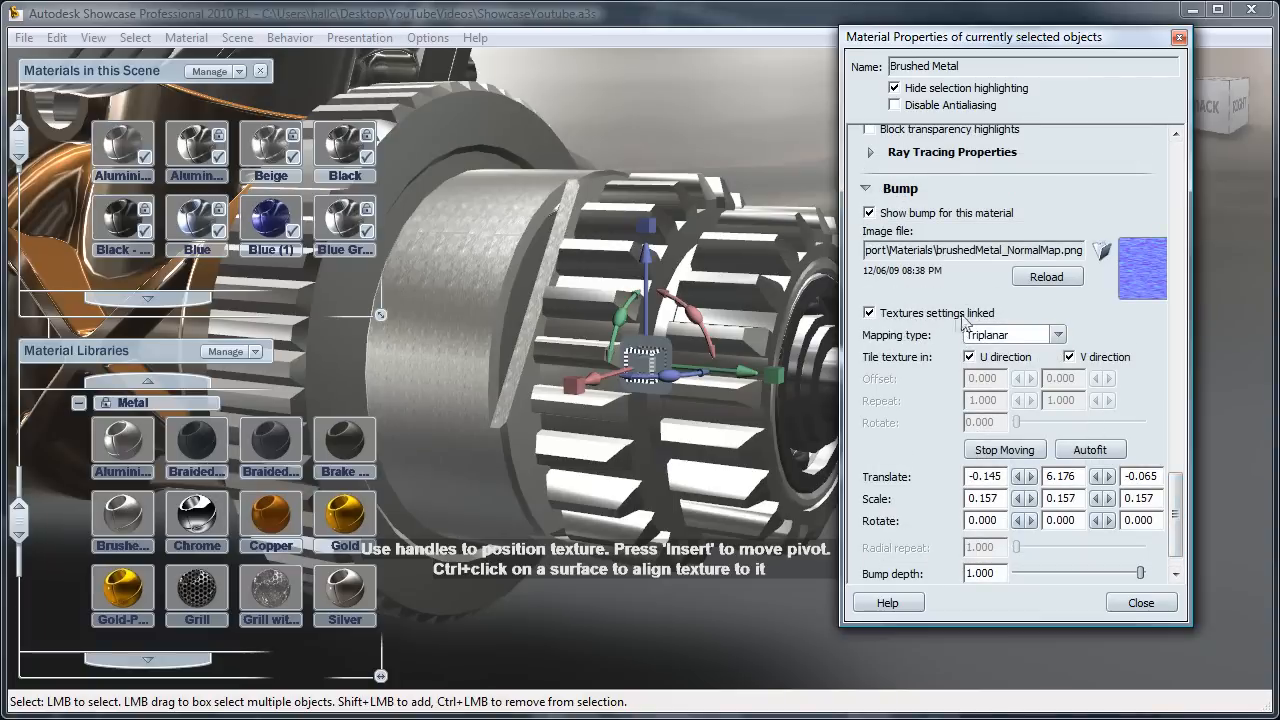
{"action": "scroll", "coordinate": [1177, 508], "scroll_direction": "up", "scroll_amount": 2}
{"action": "left_click_drag", "start_coordinate": [1177, 508], "coordinate": [1208, 247]}
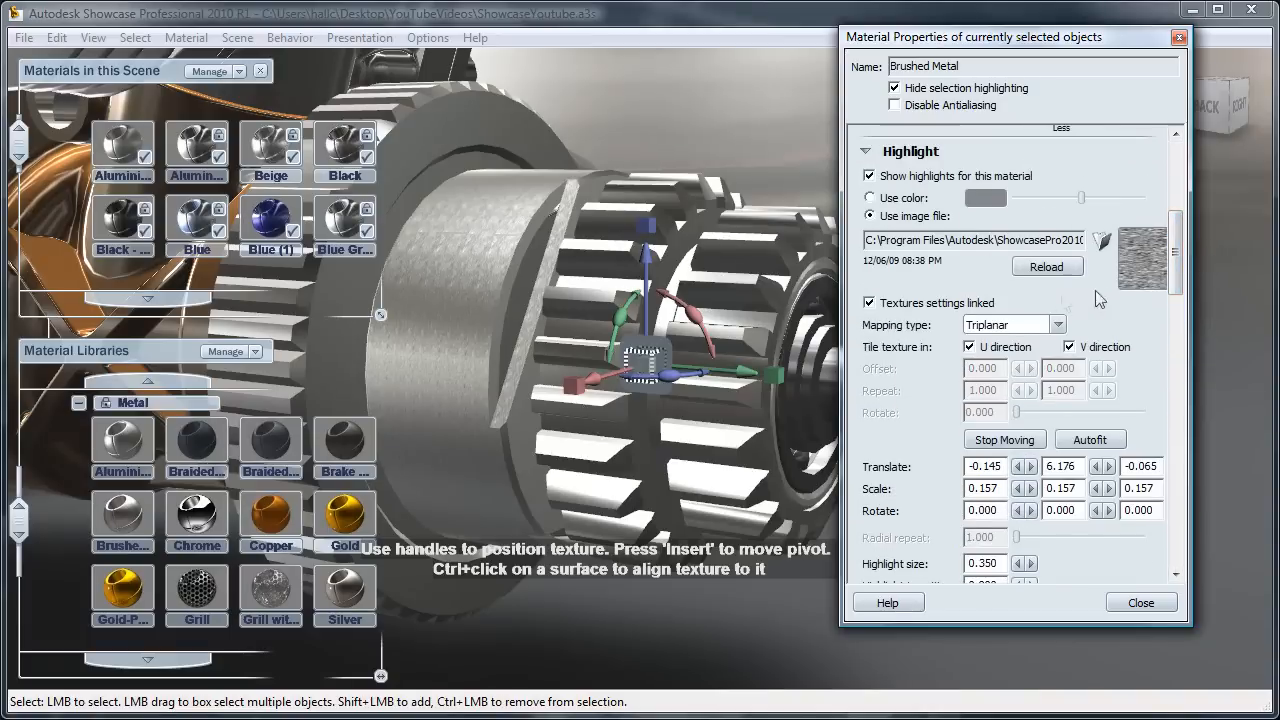
{"action": "left_click_drag", "start_coordinate": [1171, 262], "coordinate": [1176, 515]}
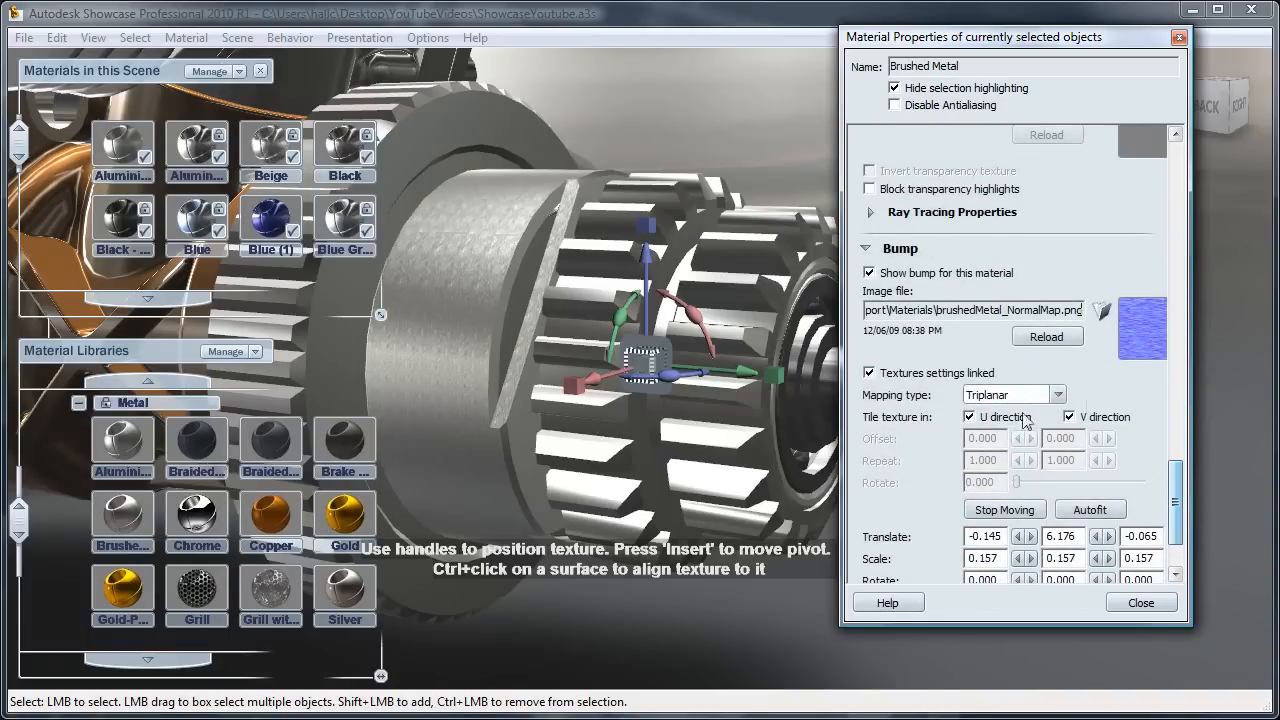
{"action": "left_click_drag", "start_coordinate": [1176, 510], "coordinate": [1198, 148]}
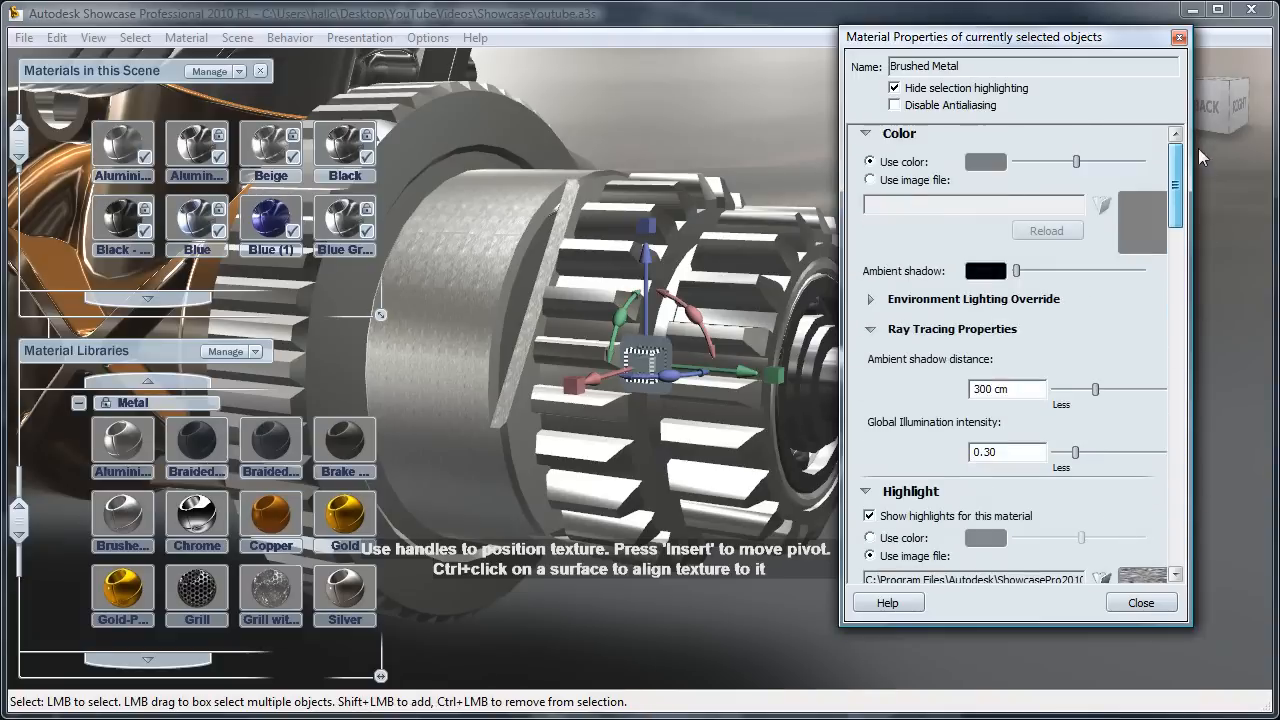
{"action": "left_click", "coordinate": [1141, 602]}
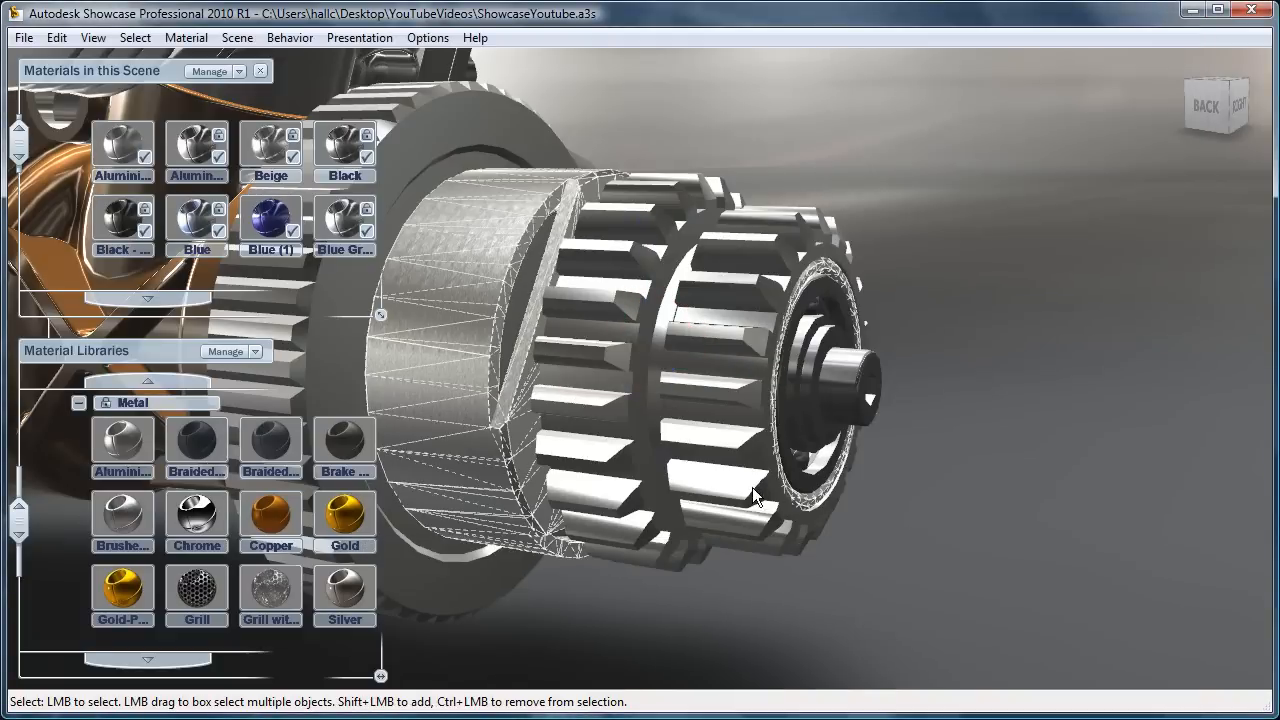
Step: Select the copper-coloured crankcase body carrying the raised .12 marking
{"action": "middle_click_drag", "start_coordinate": [752, 487], "coordinate": [1240, 320]}
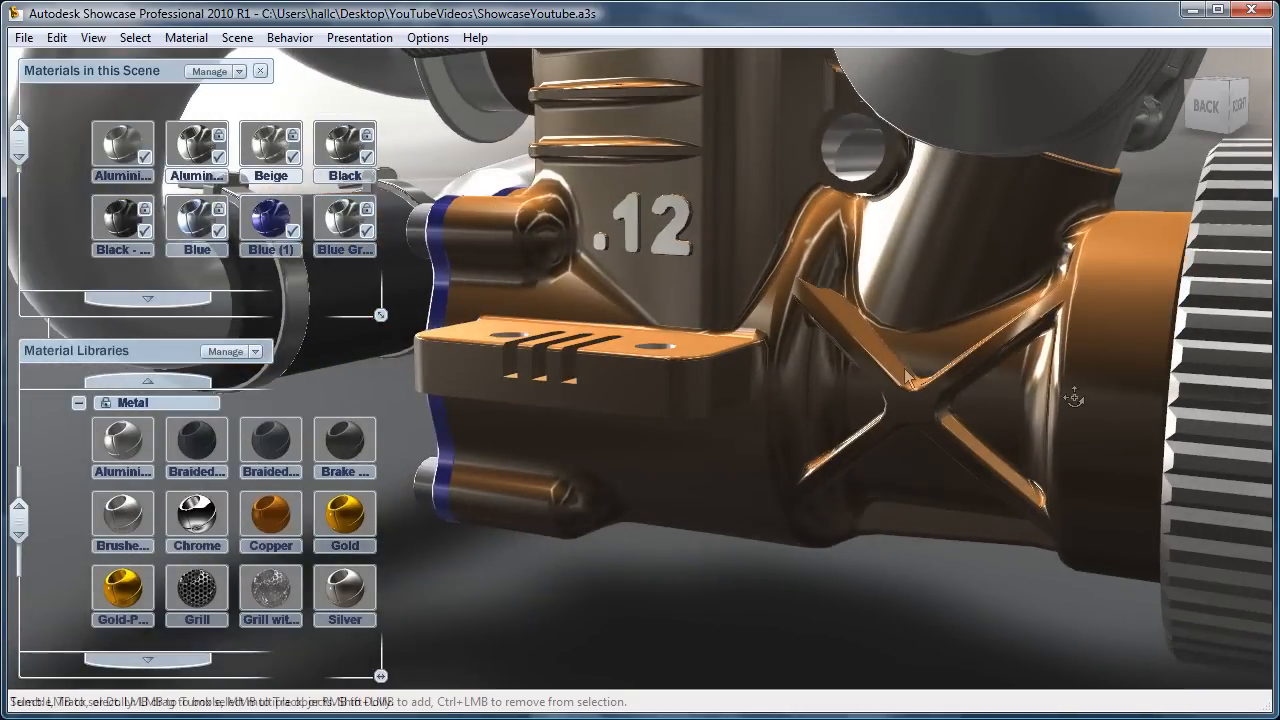
{"action": "left_click", "coordinate": [729, 223]}
{"action": "left_click", "coordinate": [697, 628]}
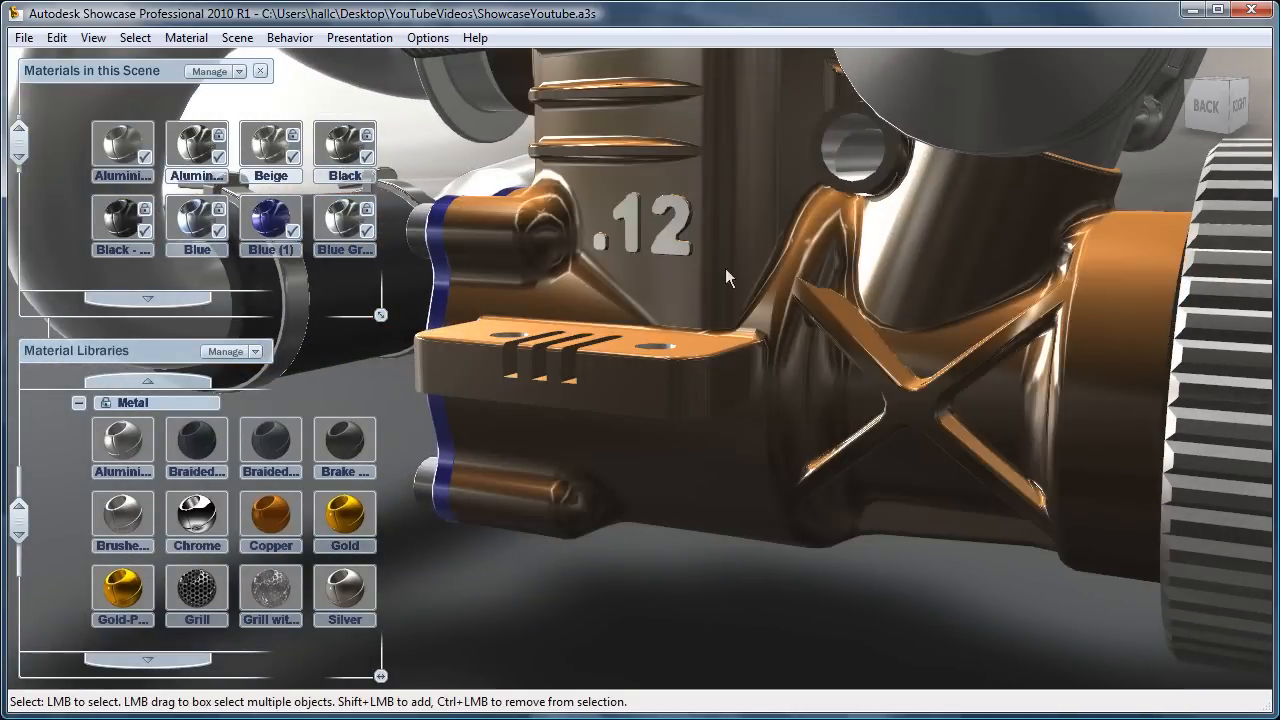